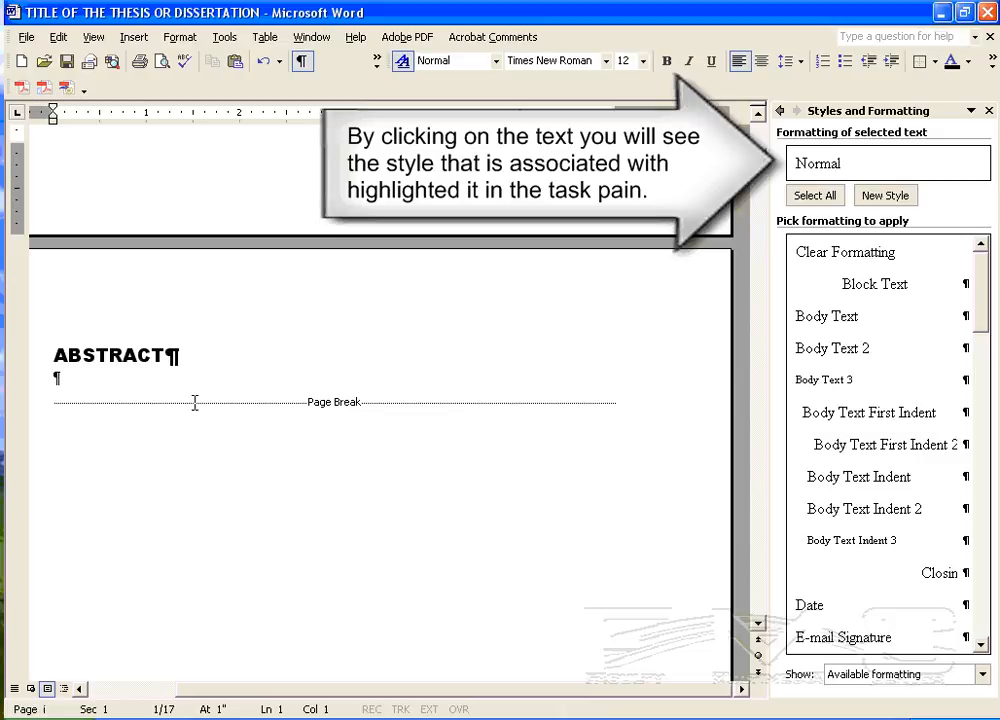
# - Check which styles are applied to the ABSTRACT and LIST OF FIGURES headings, and locate the latter's style among the available formatting
pyautogui.click(118, 355)
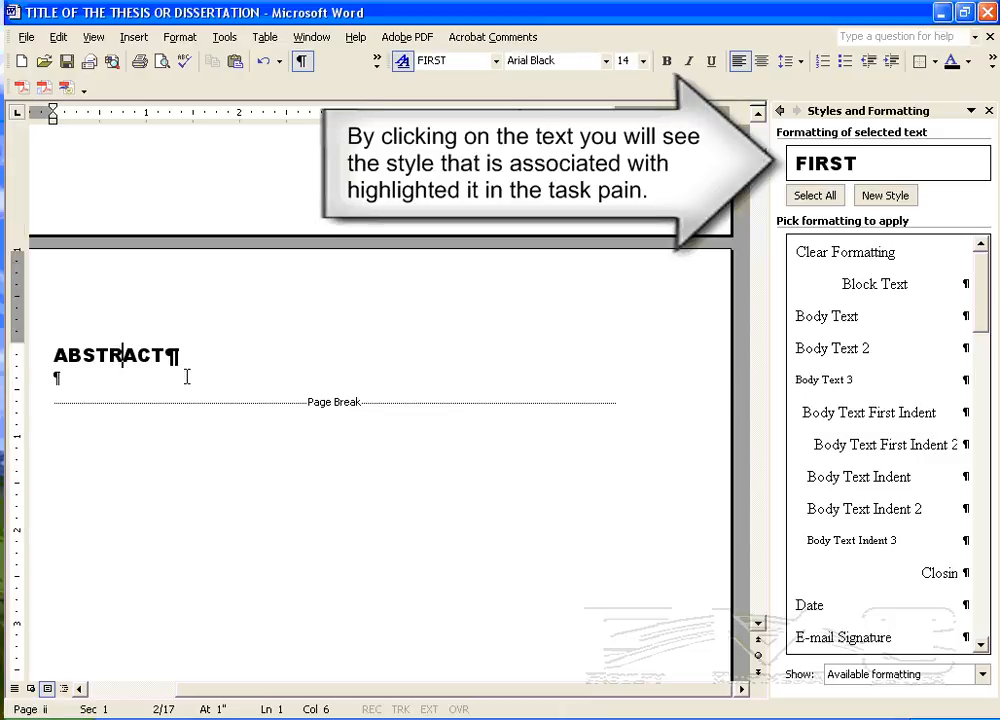
pyautogui.scroll(-15, 283, 480)
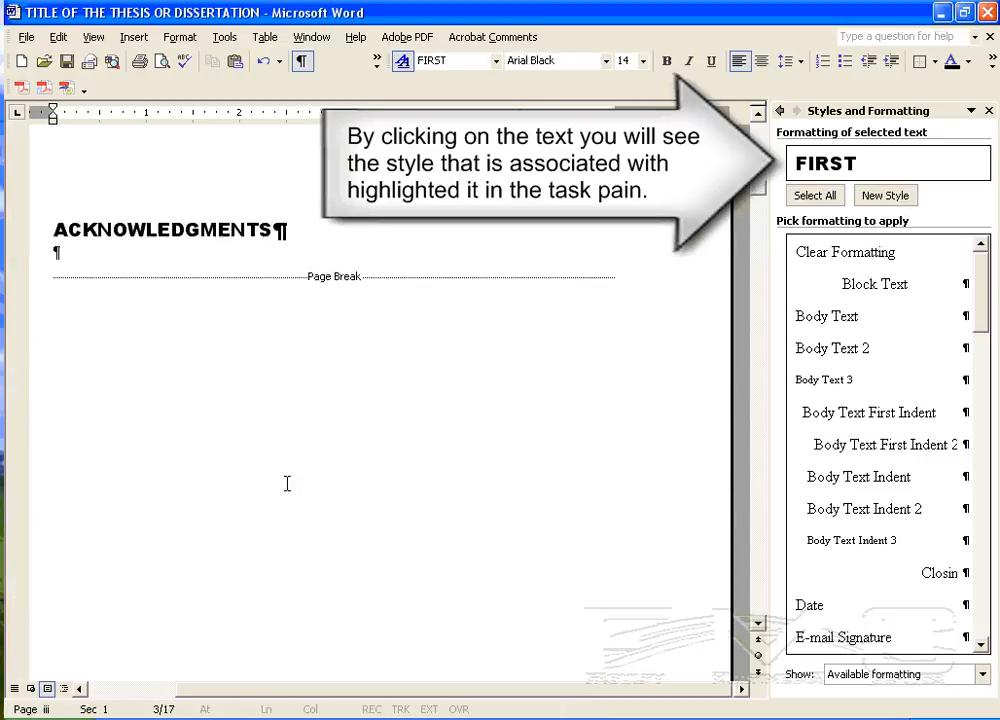
pyautogui.scroll(-10, 285, 485)
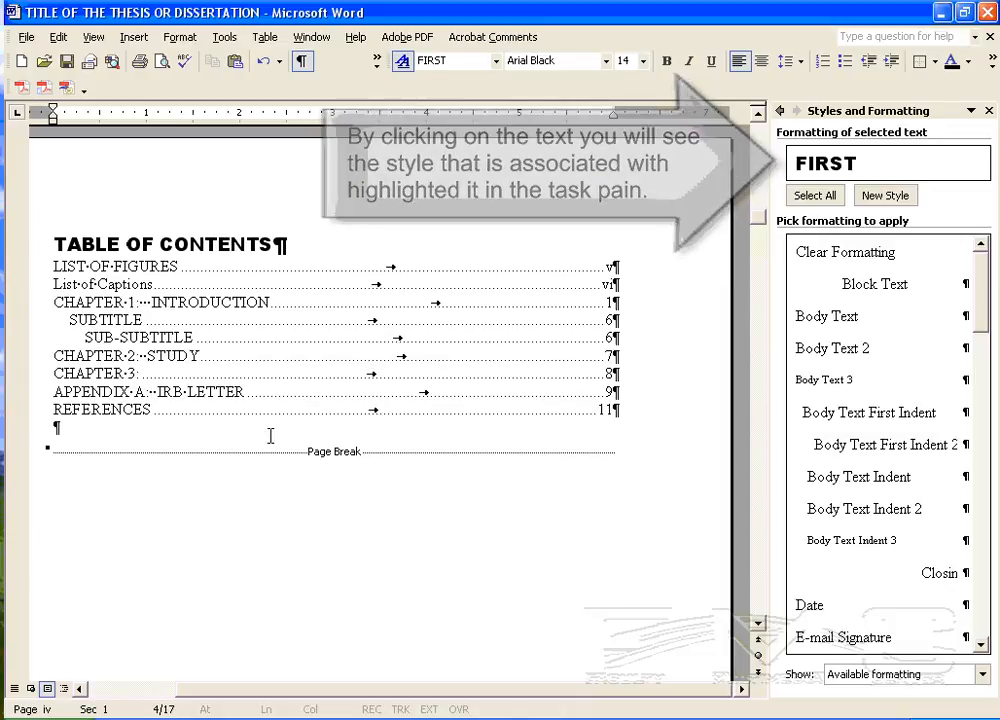
pyautogui.scroll(-5, 297, 529)
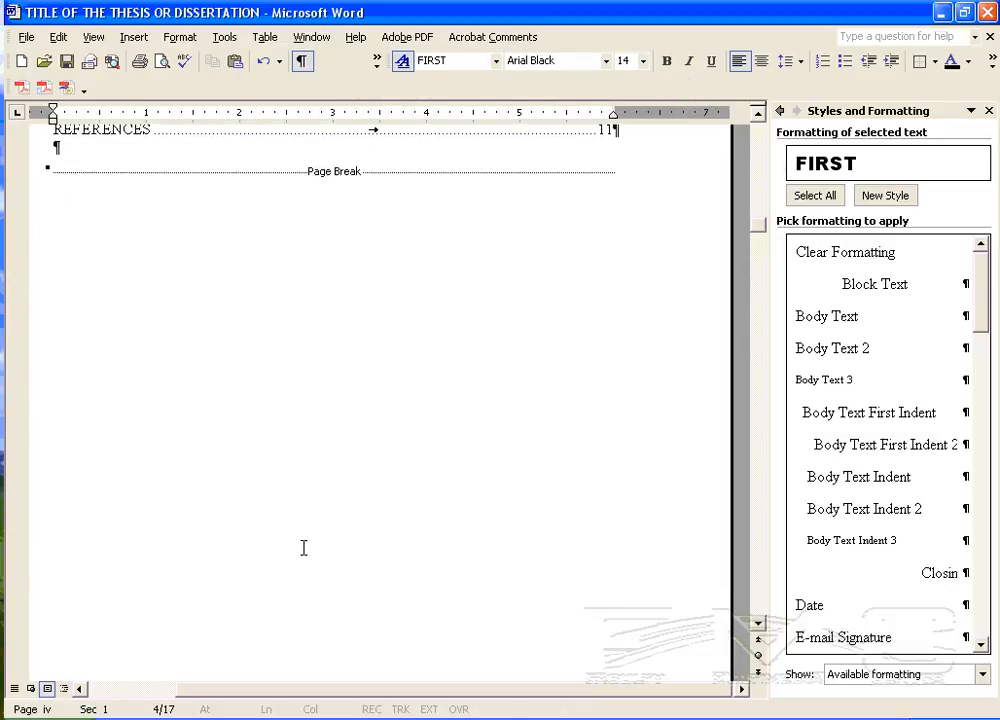
pyautogui.scroll(-6, 303, 548)
pyautogui.click(105, 507)
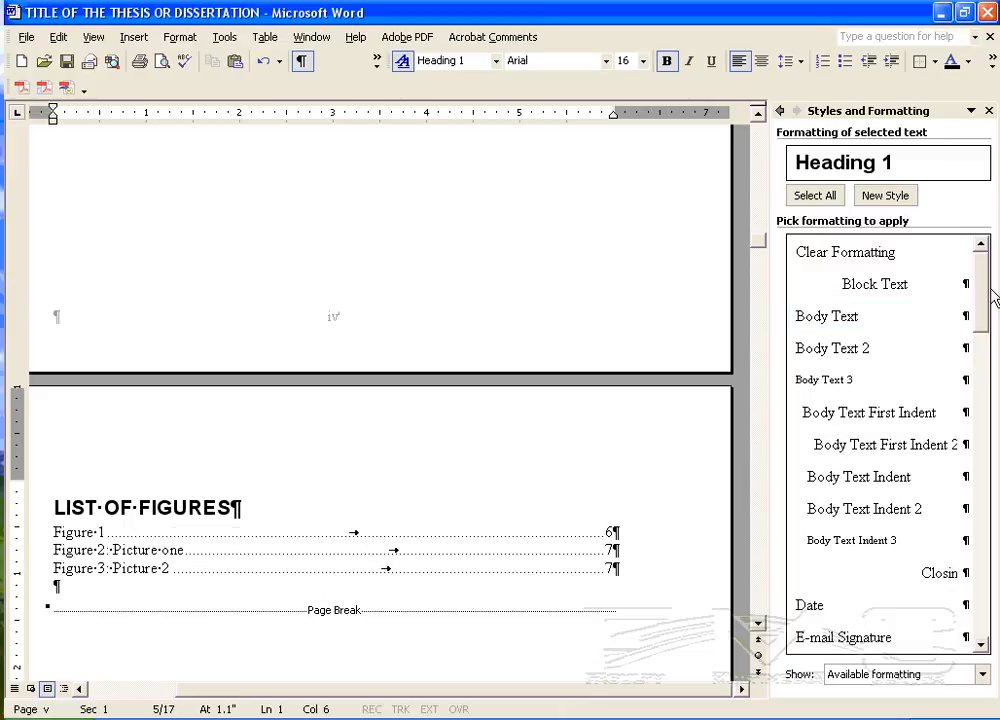
pyautogui.scroll(-1, 987, 298)
pyautogui.scroll(-5, 980, 330)
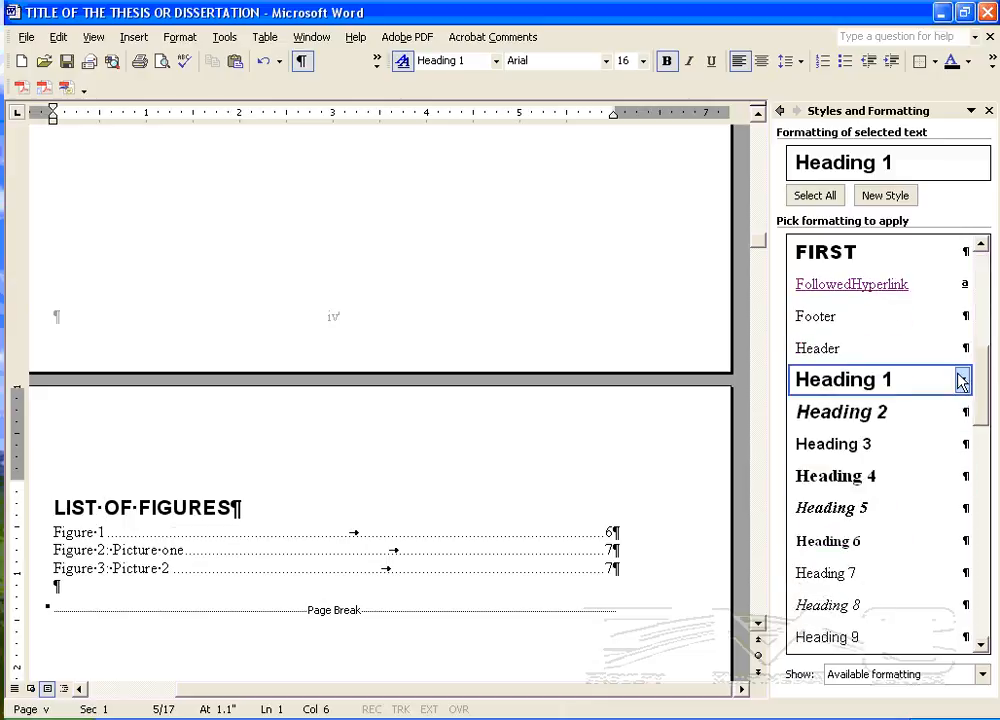
pyautogui.scroll(-15, 252, 565)
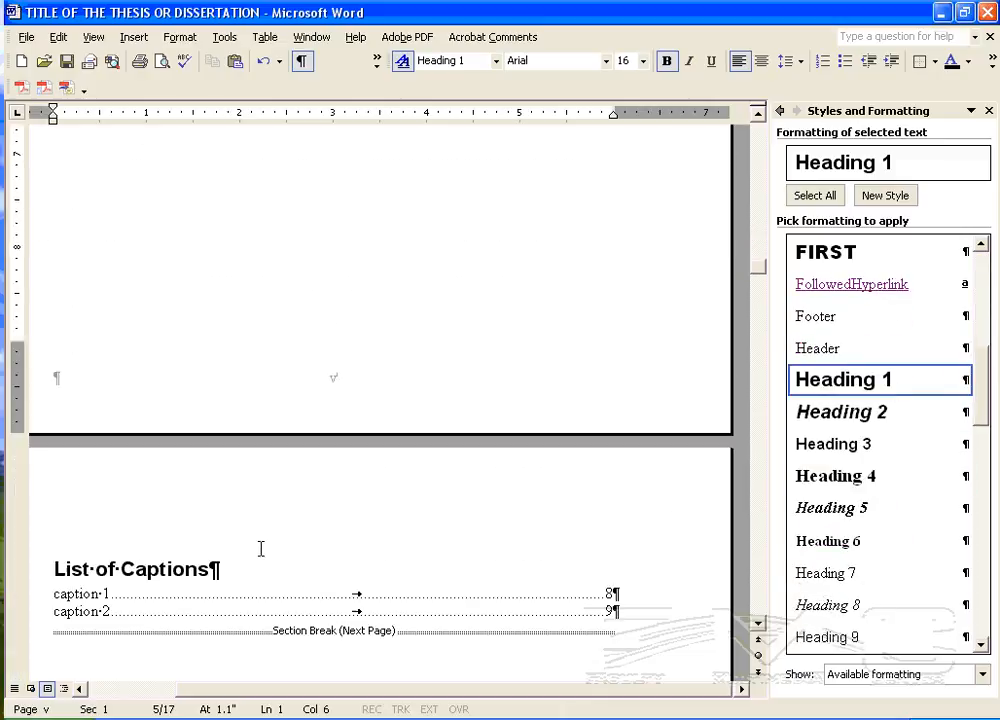
# - Follow the table of contents link to CHAPTER 1: INTRODUCTION, and return to the table of contents page
pyautogui.scroll(12, 258, 547)
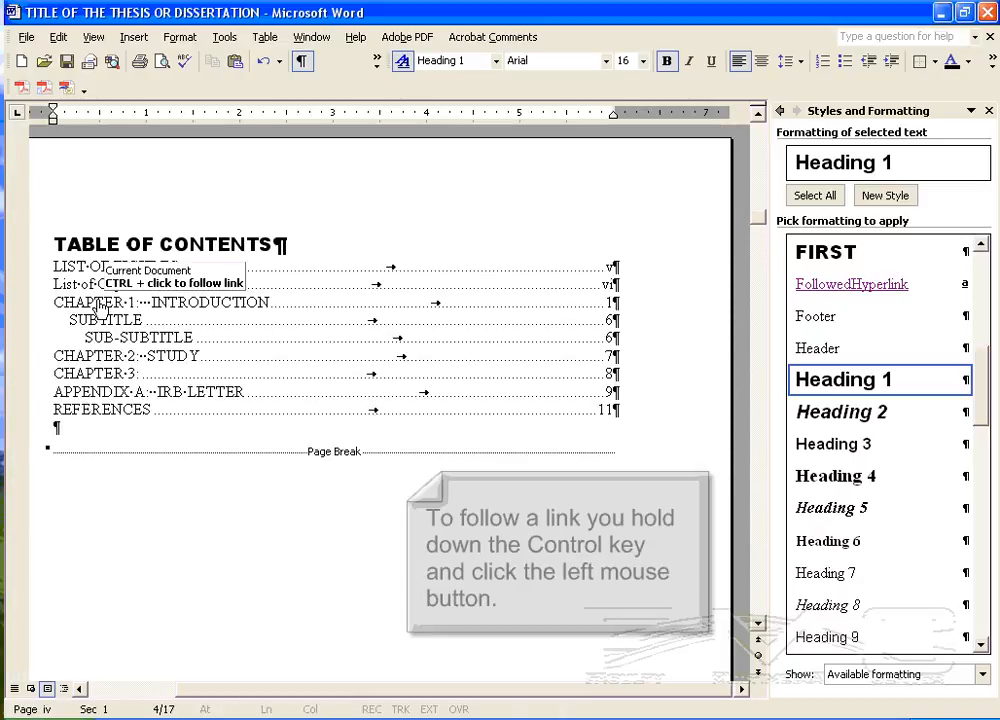
pyautogui.keyDown('ctrl'); pyautogui.click(98, 300); pyautogui.keyUp('ctrl')
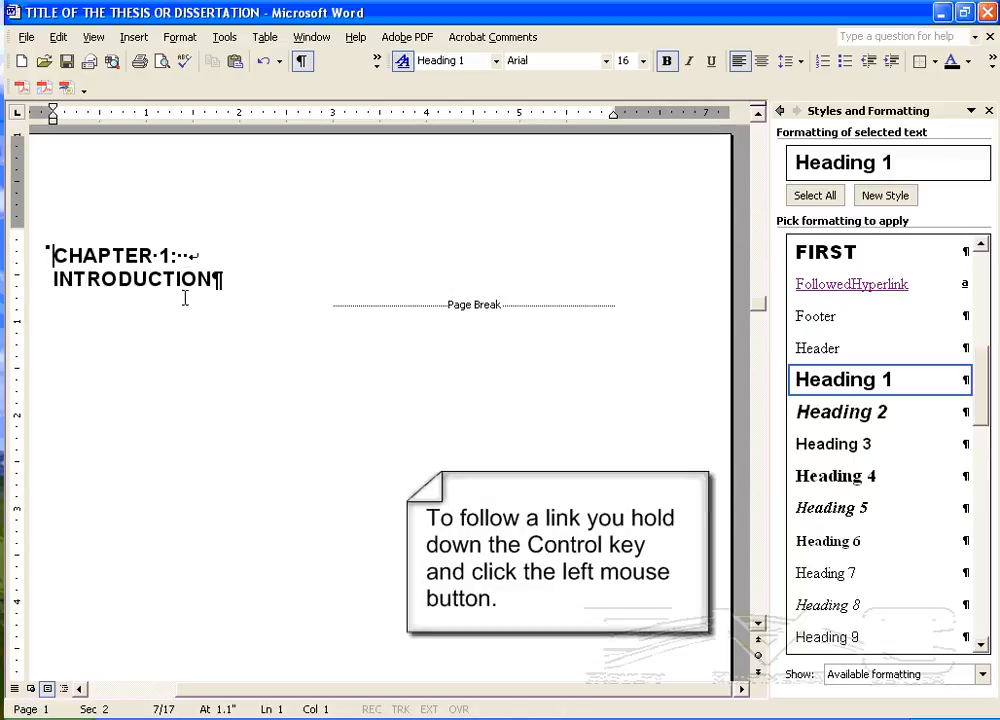
pyautogui.scroll(10, 273, 509)
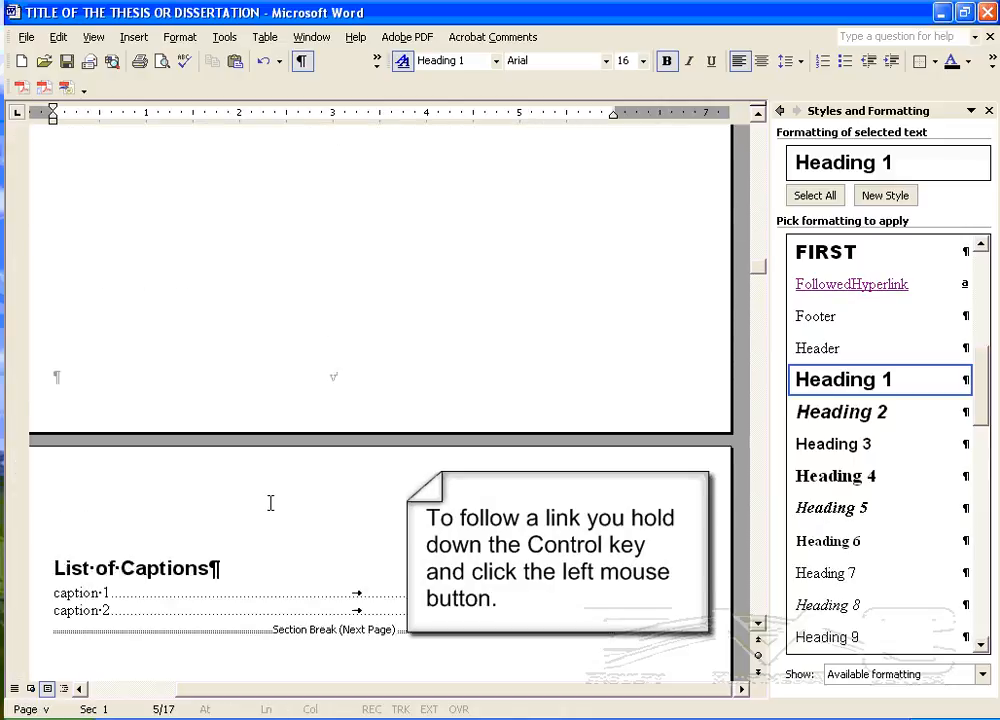
pyautogui.scroll(10, 270, 503)
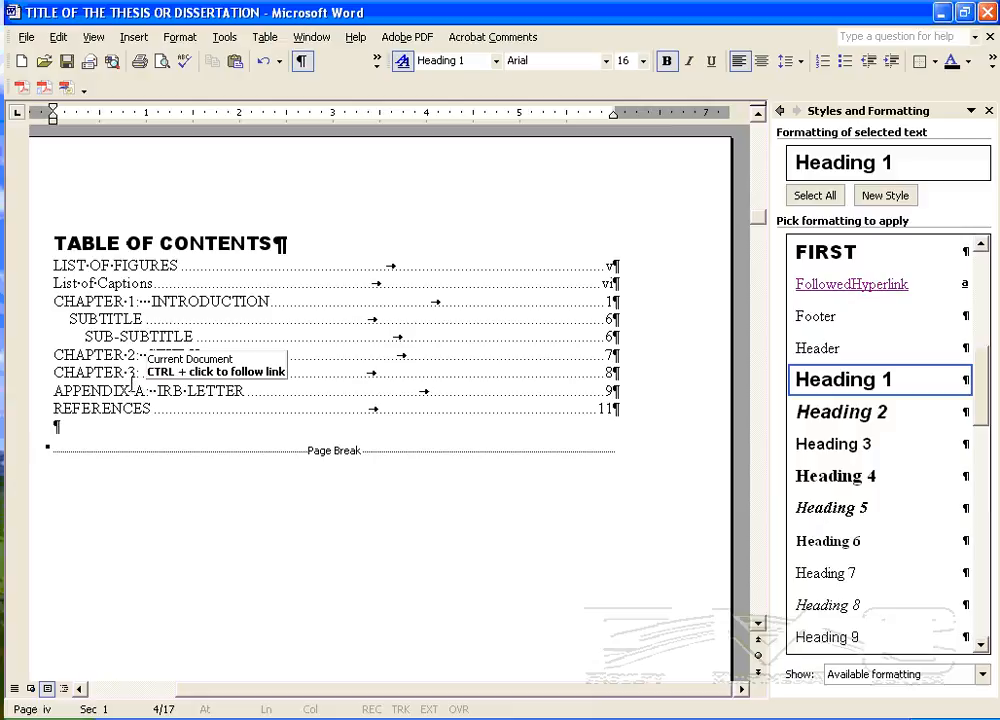
# - Update the entire table of contents, including its entries and page numbers
pyautogui.rightClick(108, 304)
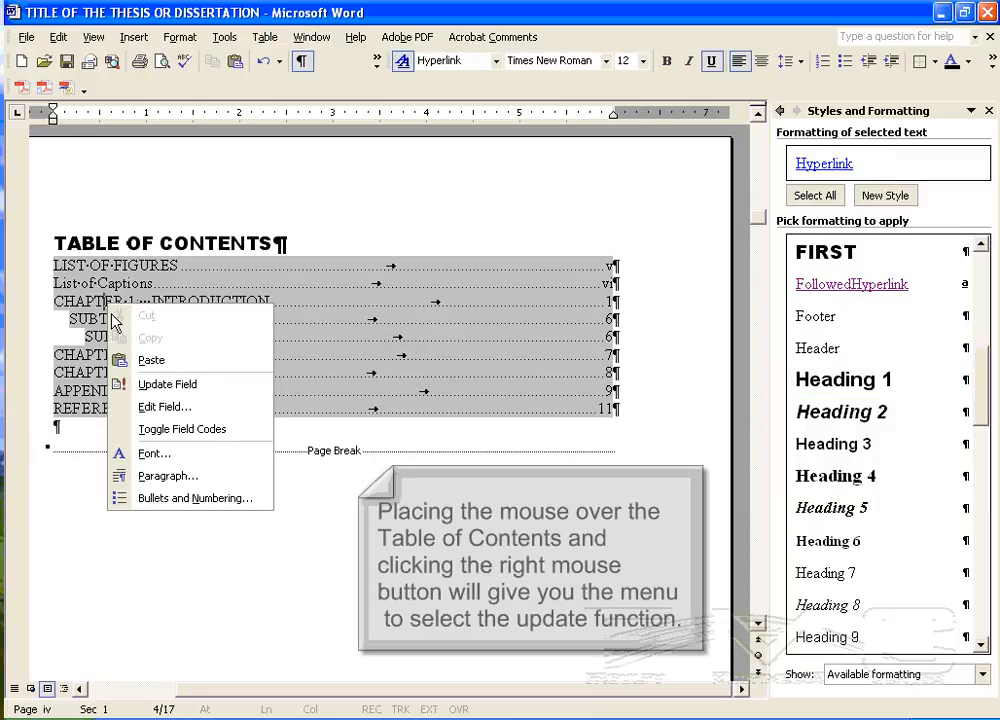
pyautogui.click(173, 388)
pyautogui.click(410, 370)
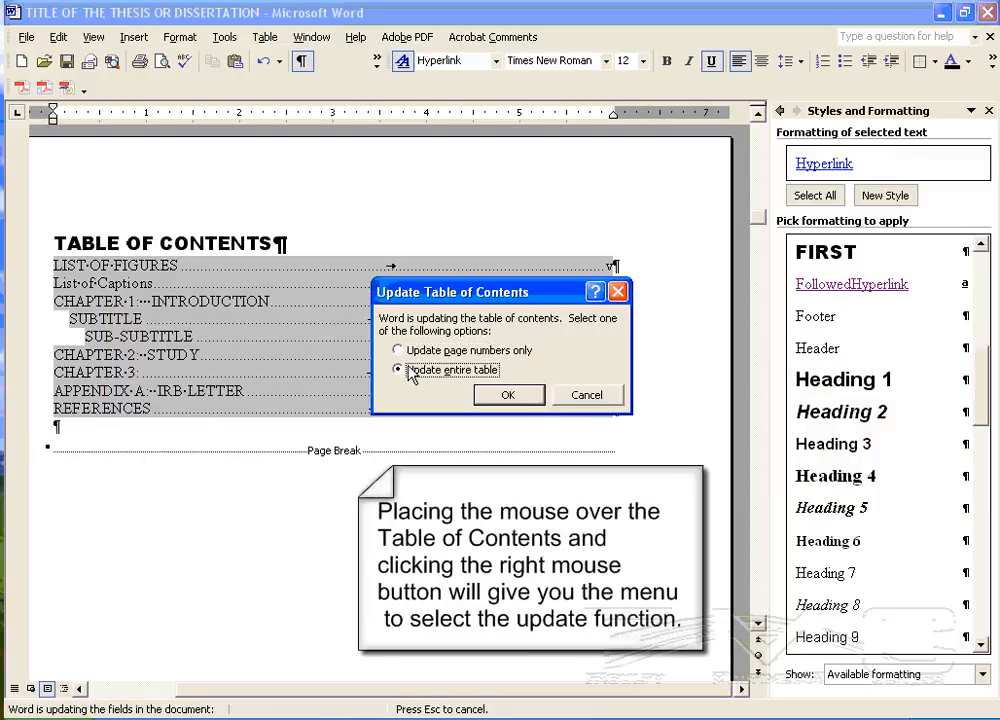
pyautogui.click(508, 395)
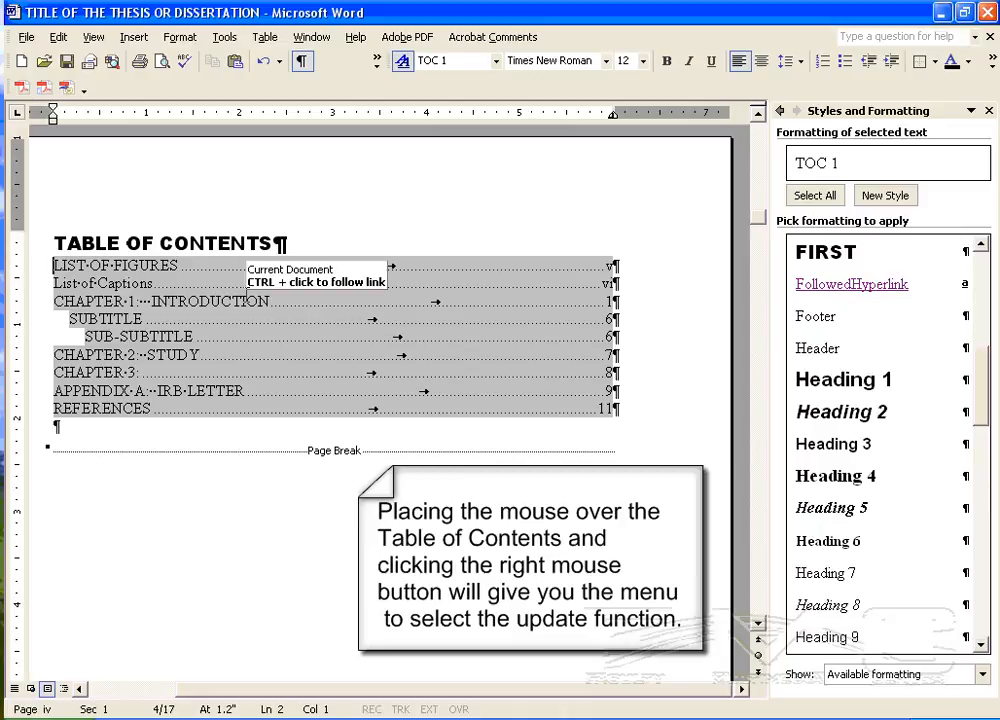
# - Update the entire table of figures under the LIST OF FIGURES heading
pyautogui.scroll(-15, 205, 415)
pyautogui.scroll(-2, 188, 400)
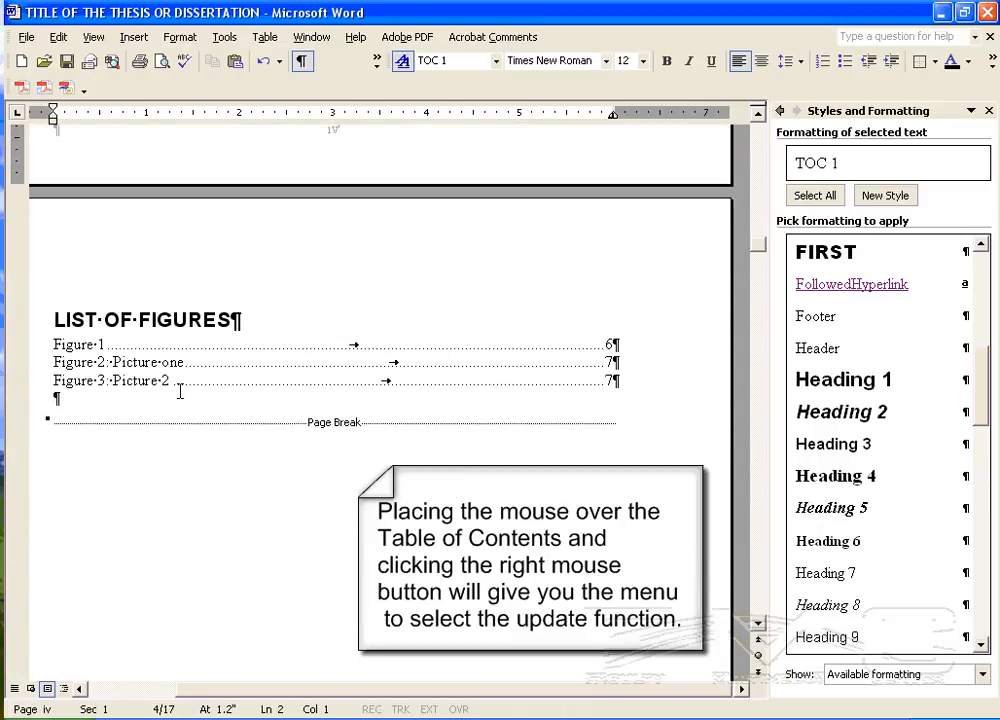
pyautogui.rightClick(143, 368)
pyautogui.click(232, 453)
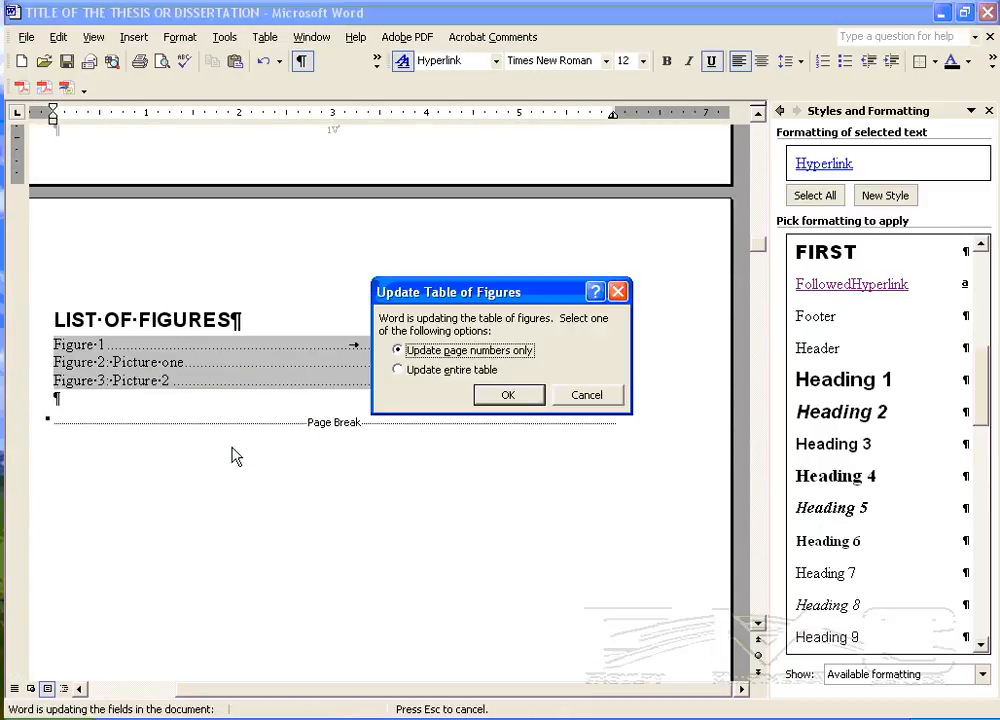
pyautogui.click(404, 370)
pyautogui.click(507, 395)
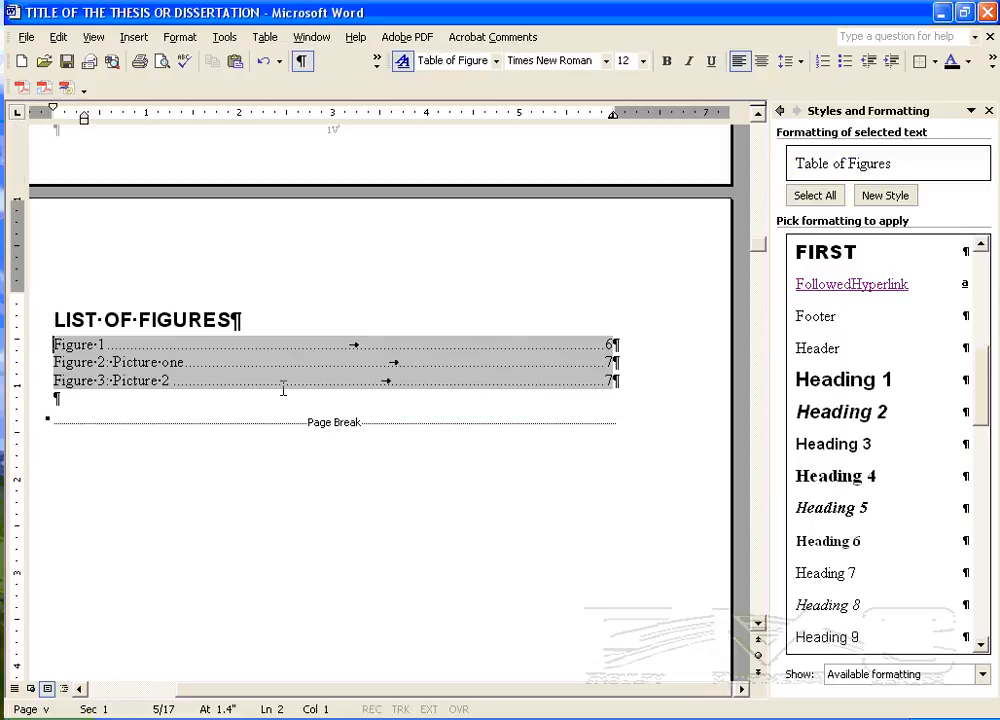
# - Update the entire table under the List of Captions heading
pyautogui.scroll(-4, 250, 389)
pyautogui.scroll(-20, 230, 385)
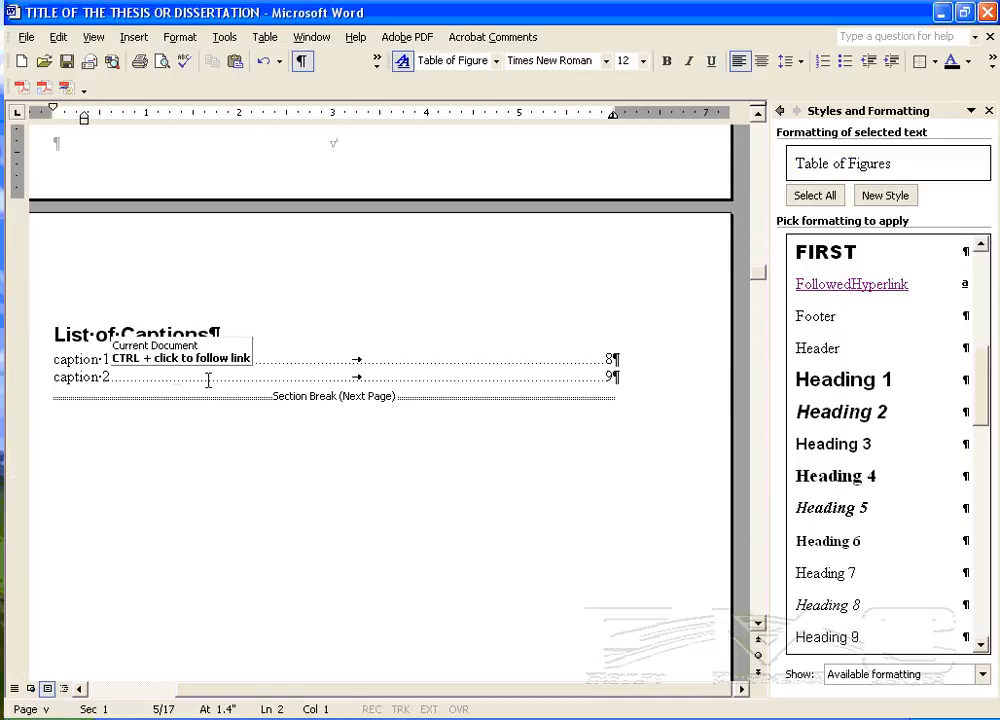
pyautogui.rightClick(138, 376)
pyautogui.click(197, 454)
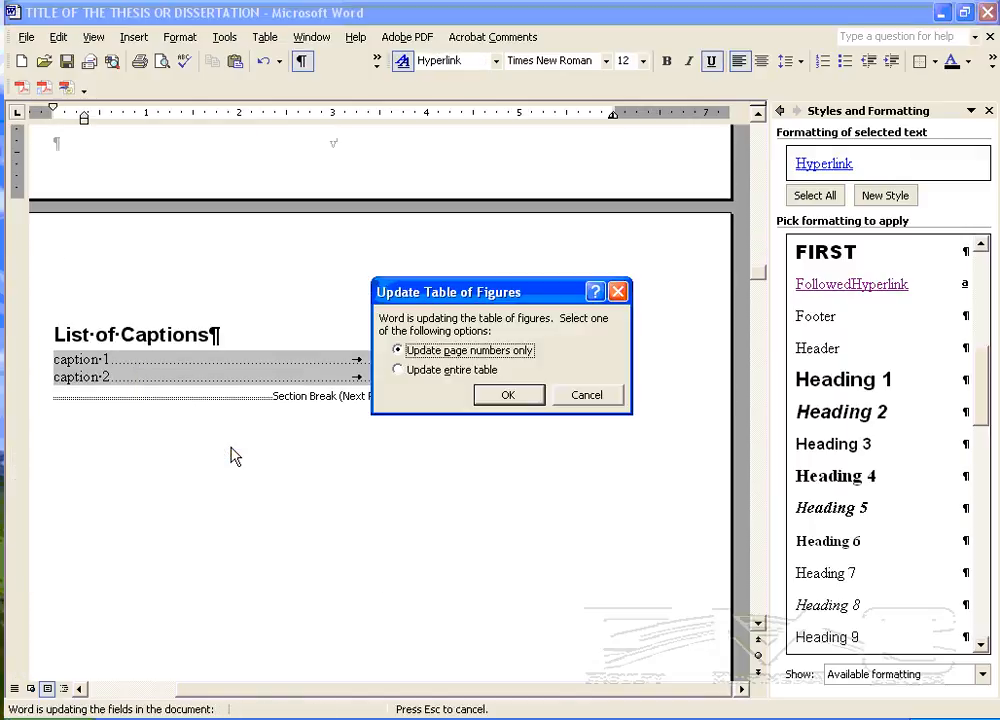
pyautogui.click(416, 370)
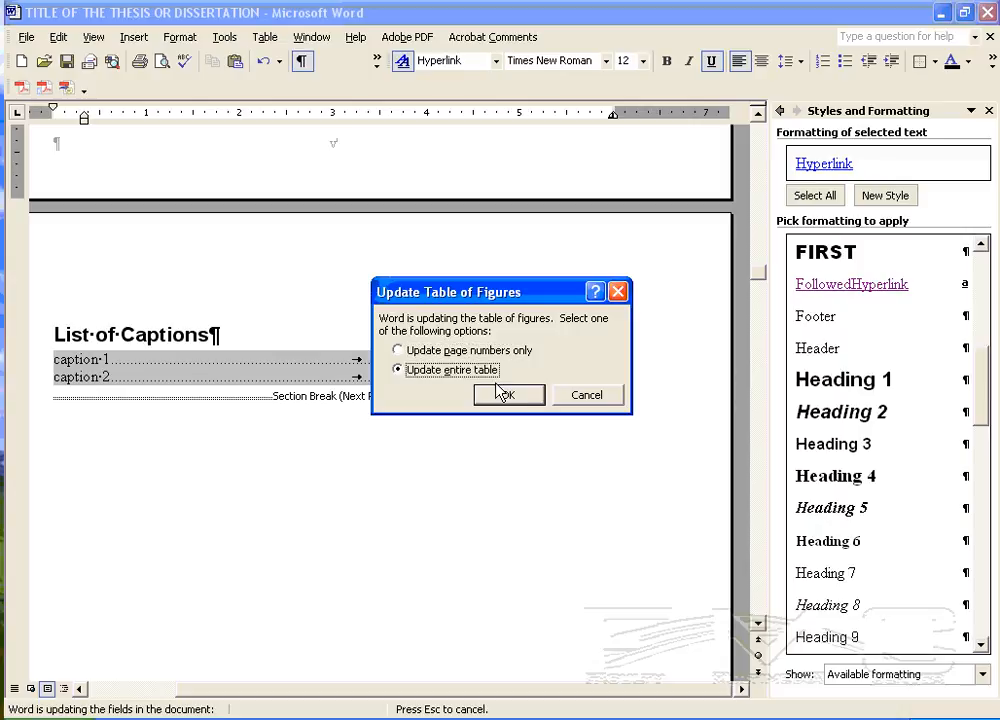
pyautogui.click(503, 394)
# - Open the Adobe PDF conversion settings and make sure accessibility and reflow with Tagged PDF is disabled
pyautogui.scroll(20, 380, 400)
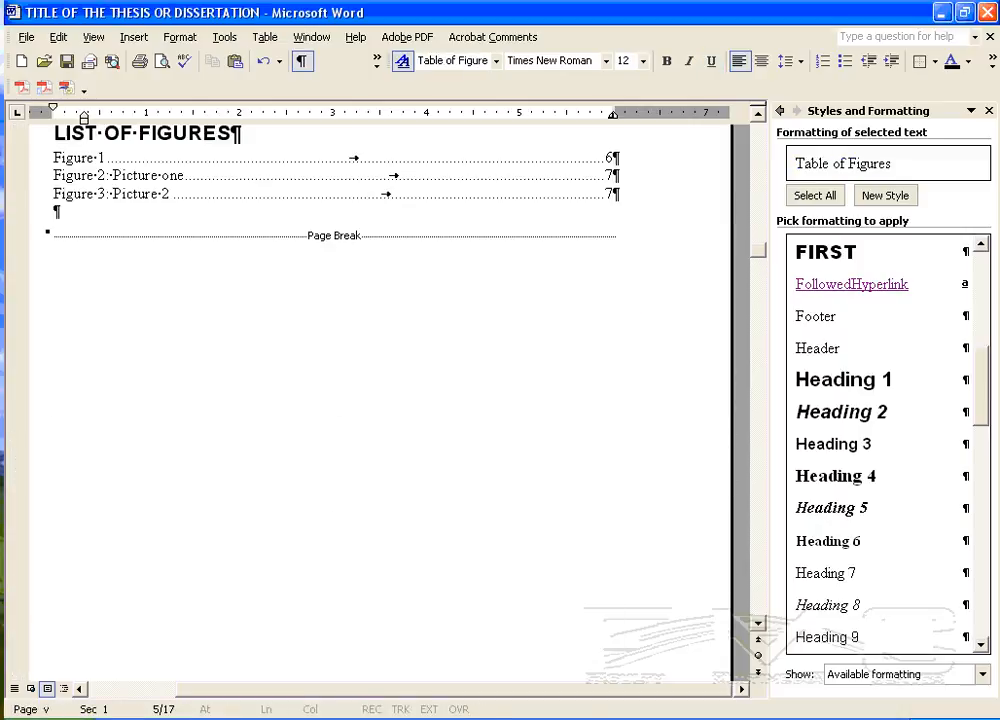
pyautogui.scroll(8, 380, 400)
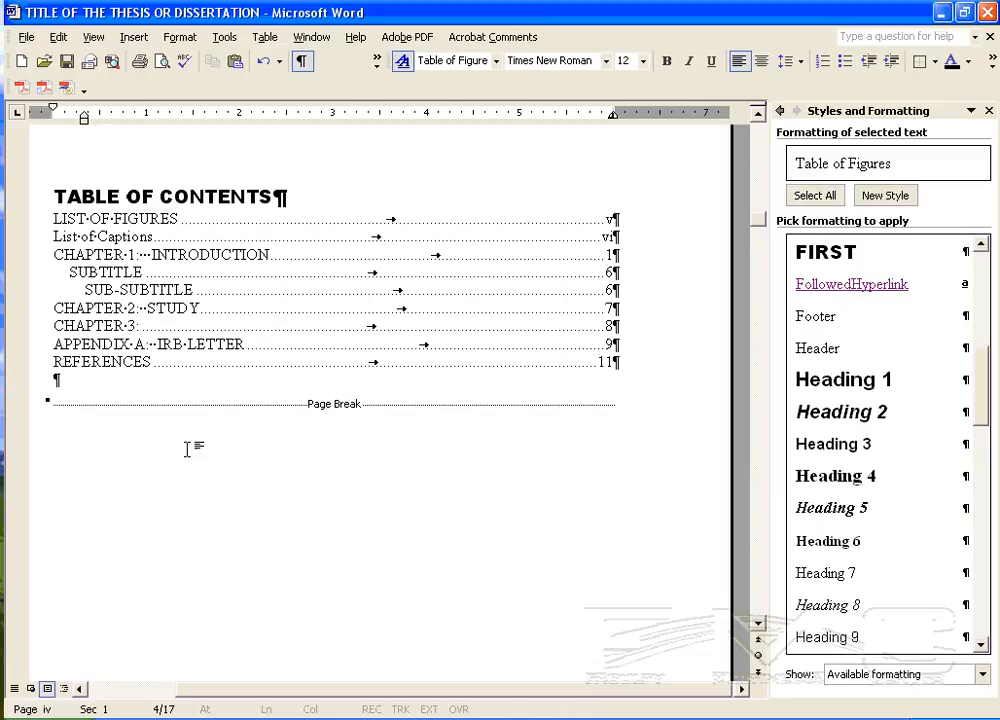
pyautogui.scroll(3, 286, 479)
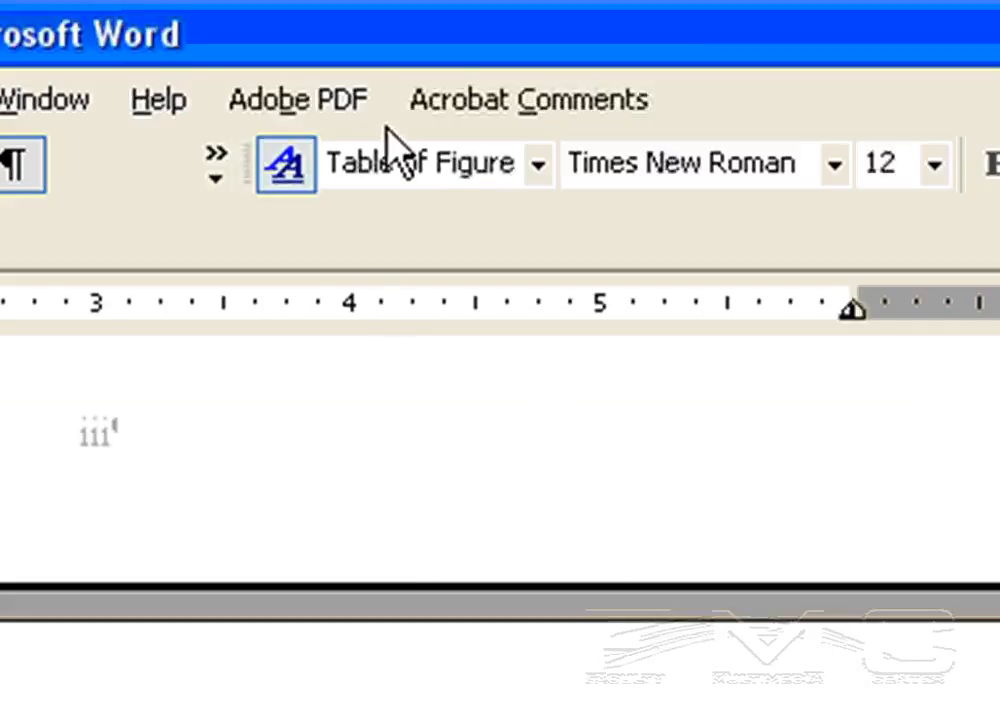
pyautogui.click(328, 98)
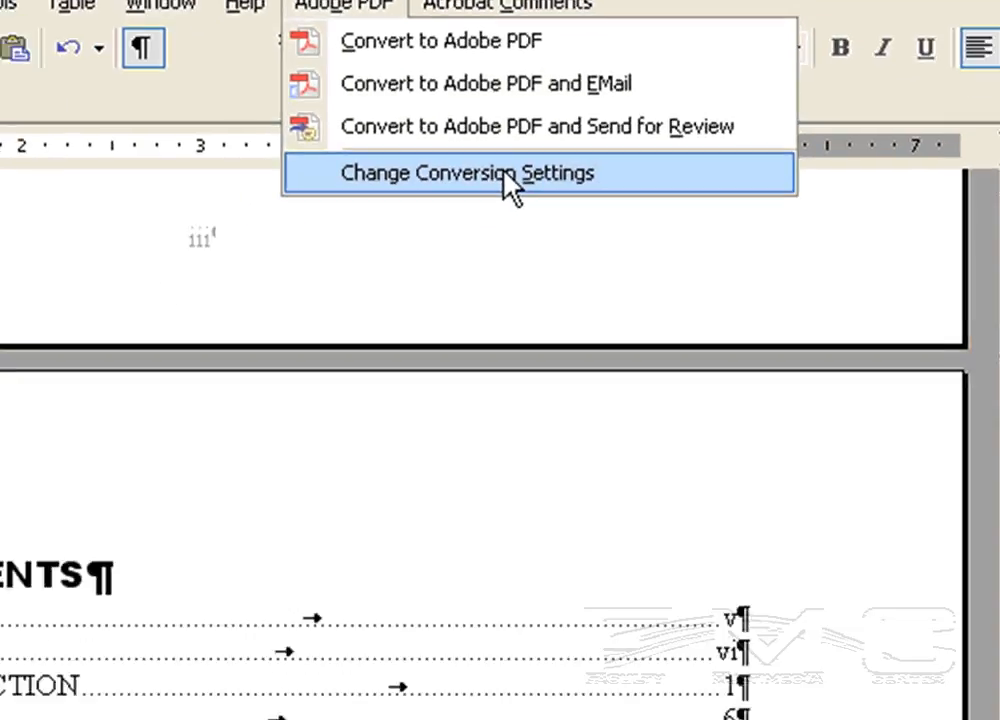
pyautogui.click(530, 342)
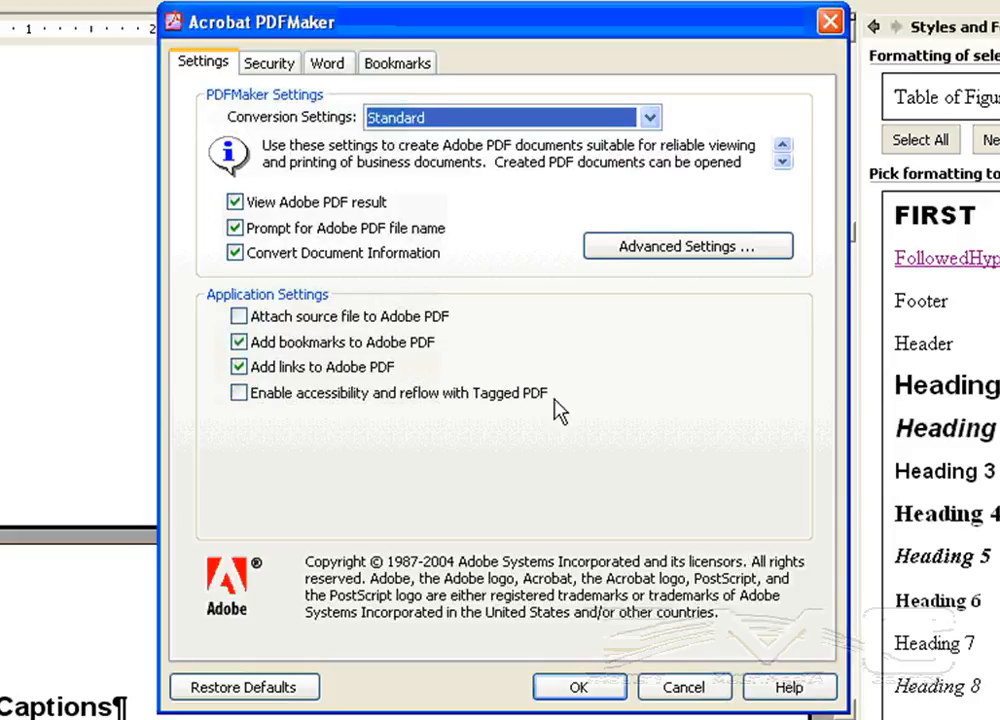
pyautogui.click(238, 393)
pyautogui.click(239, 394)
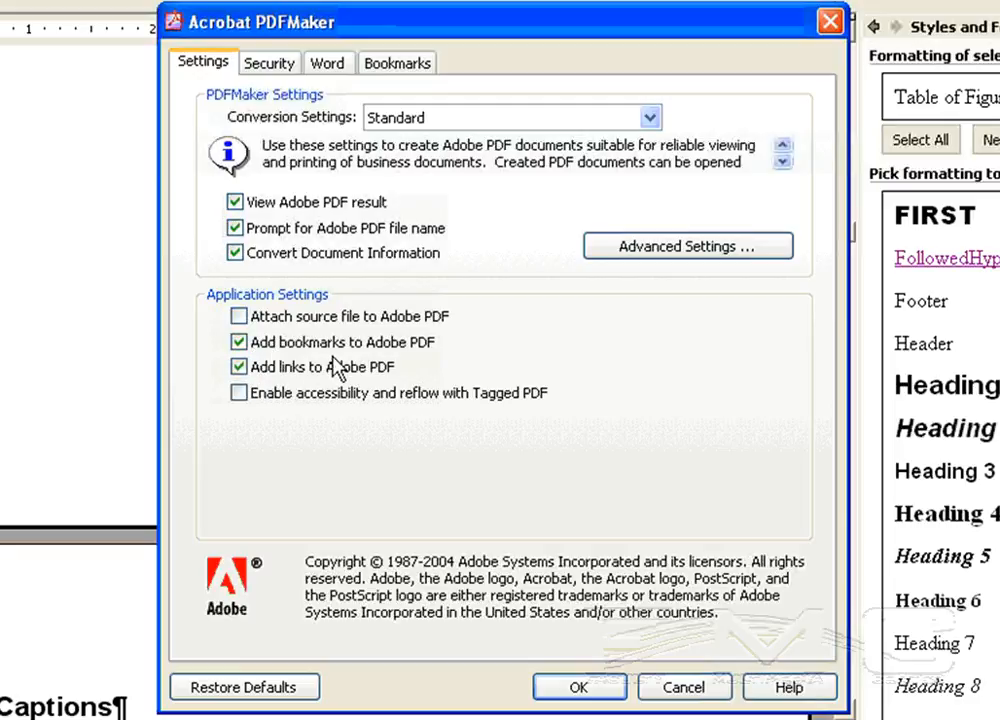
# - Check that the FIRST style is set as a level 1 bookmark in the bookmark options, and accept the conversion settings
pyautogui.click(400, 66)
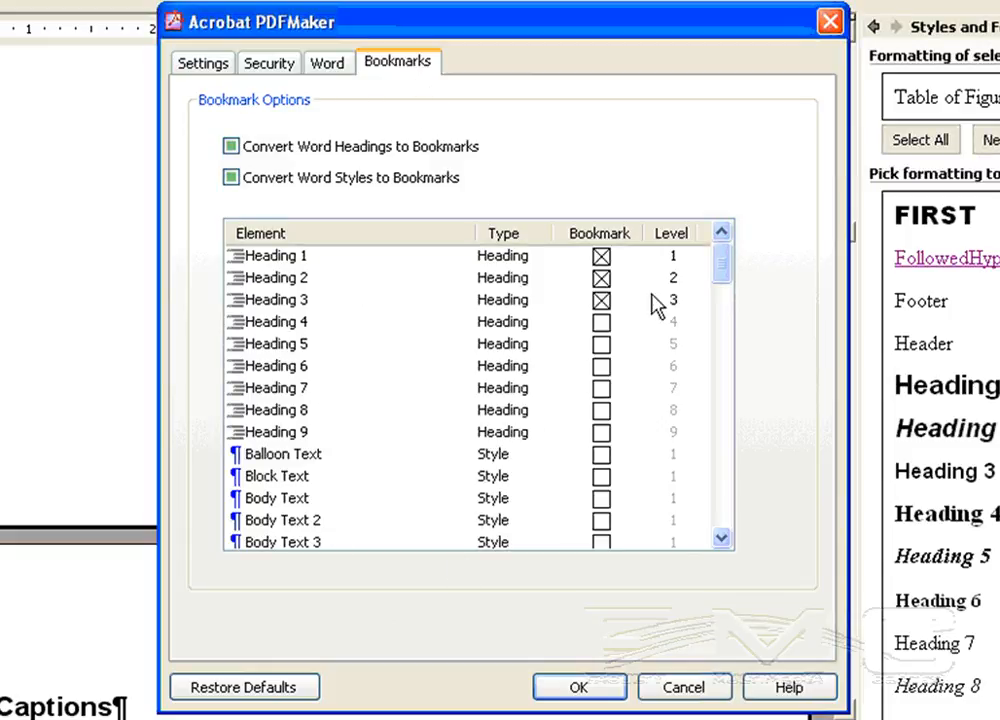
pyautogui.moveTo(728, 277)
pyautogui.mouseDown()
pyautogui.moveTo(719, 366)
pyautogui.moveTo(730, 462)
pyautogui.moveTo(716, 528)
pyautogui.moveTo(723, 392)
pyautogui.moveTo(714, 265)
pyautogui.mouseUp()
pyautogui.moveTo(727, 272); pyautogui.dragTo(727, 347)
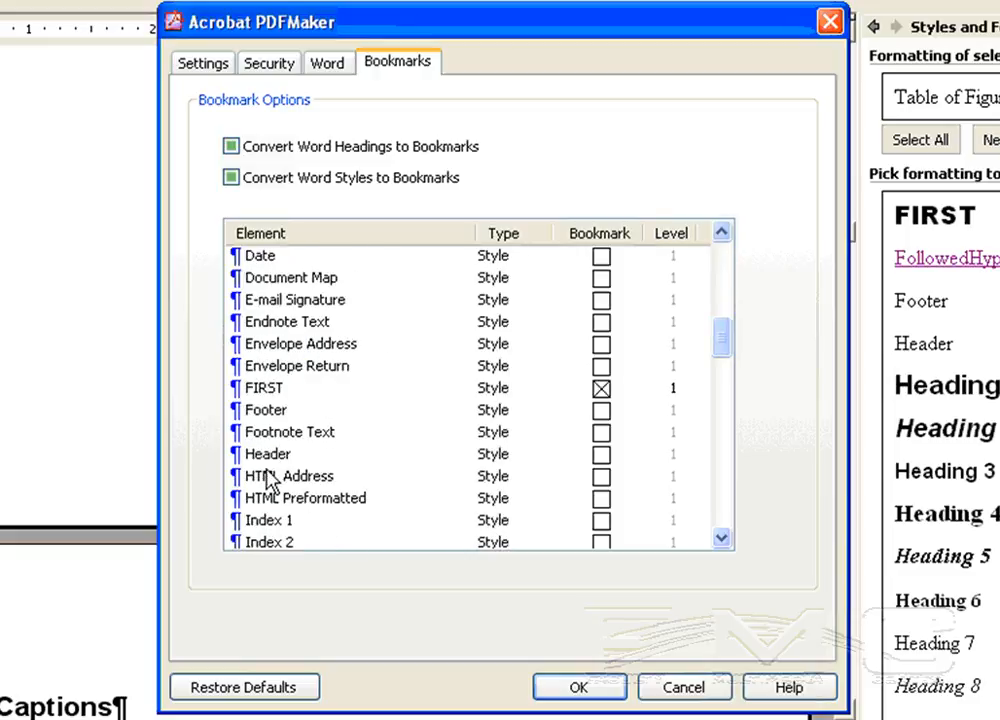
pyautogui.click(263, 387)
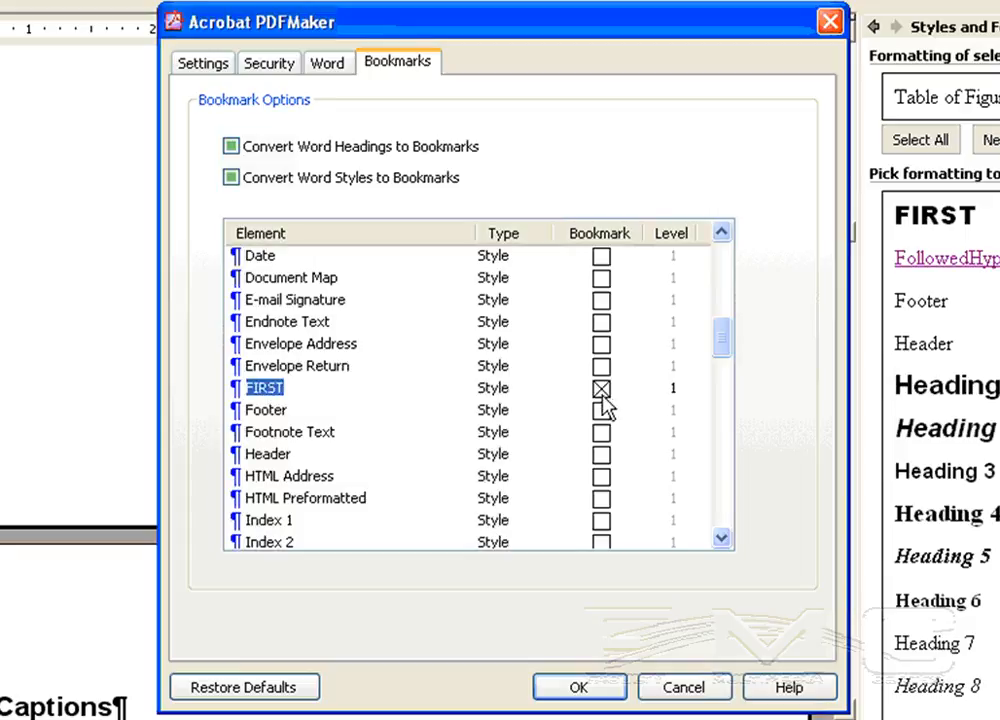
pyautogui.click(676, 392)
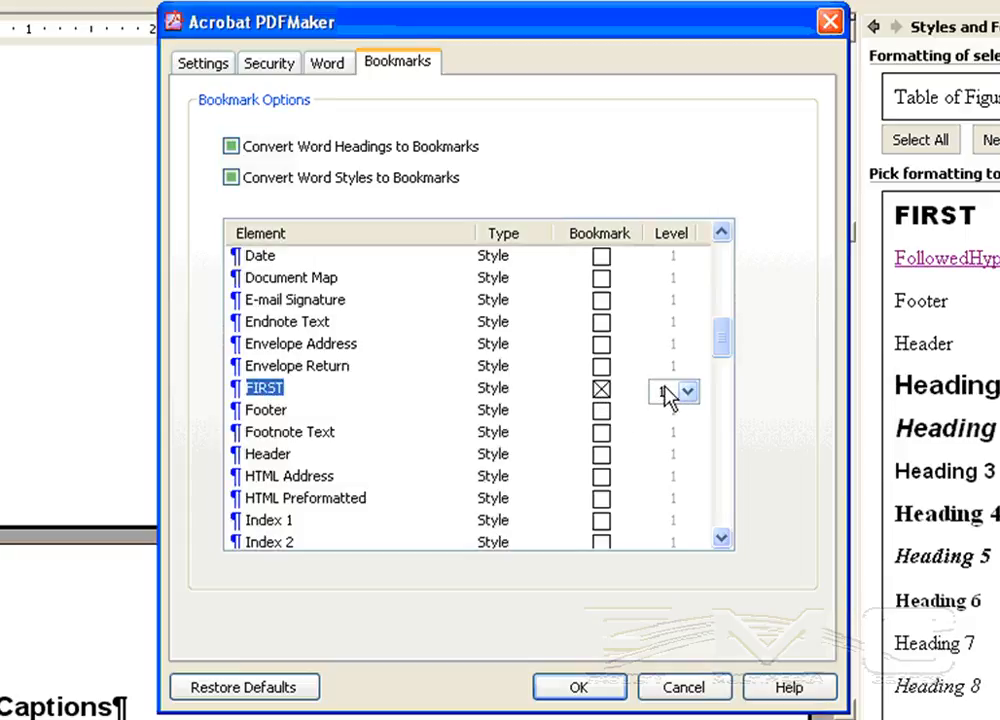
pyautogui.click(534, 379)
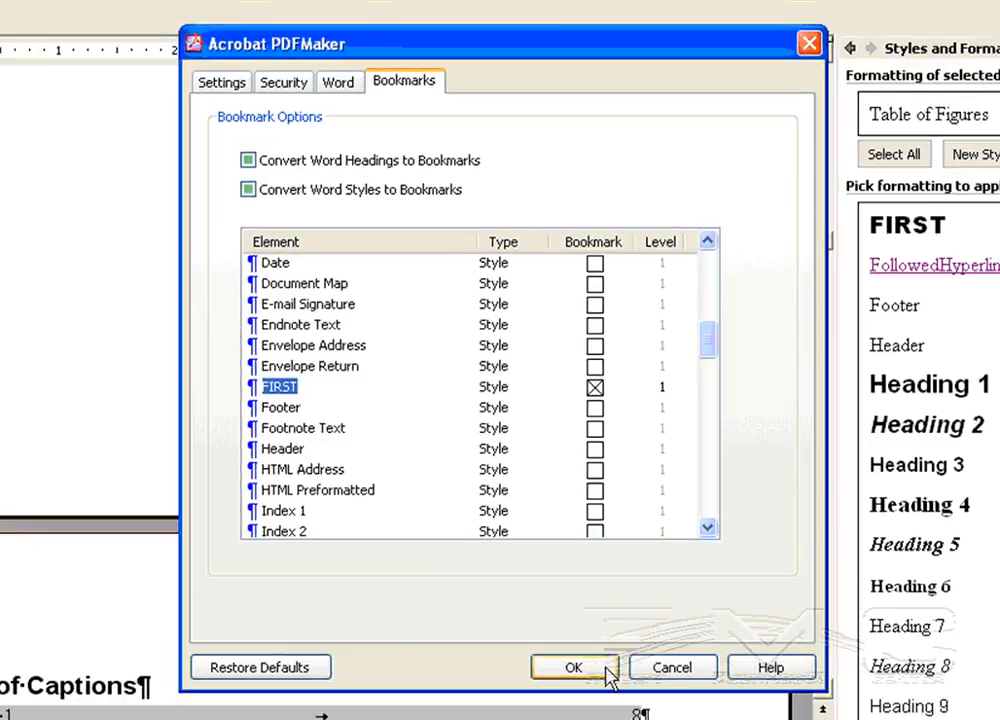
pyautogui.click(600, 688)
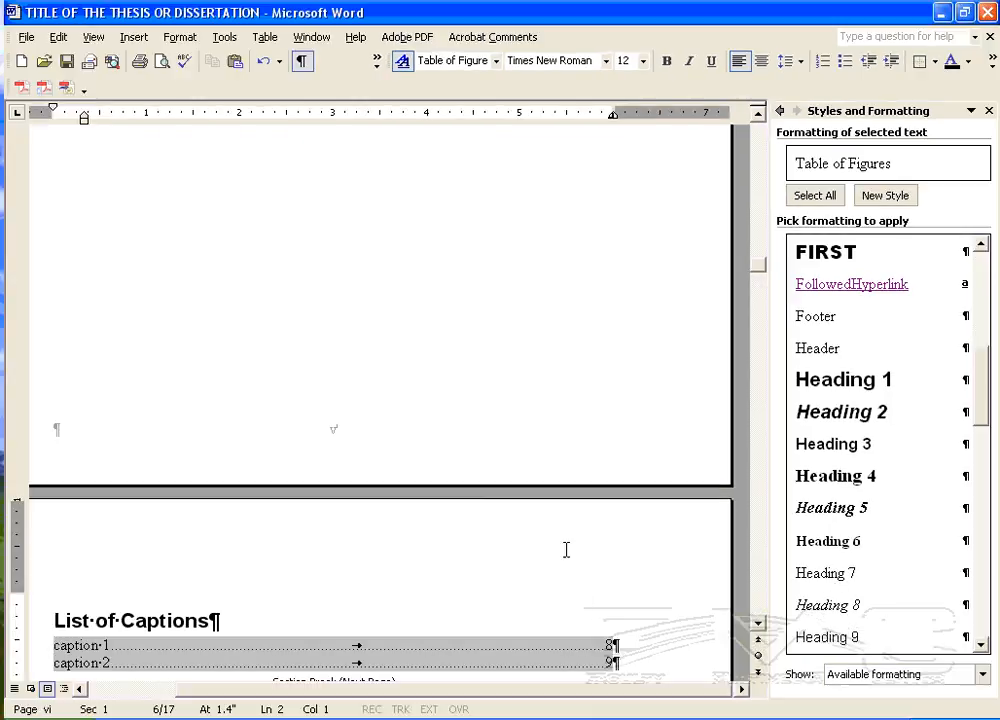
# - Convert the thesis document to a PDF, allowing the document to be saved, and save it as TITLE OF THE THESIS OR DISSERTATION on the Desktop
pyautogui.scroll(20, 237, 455)
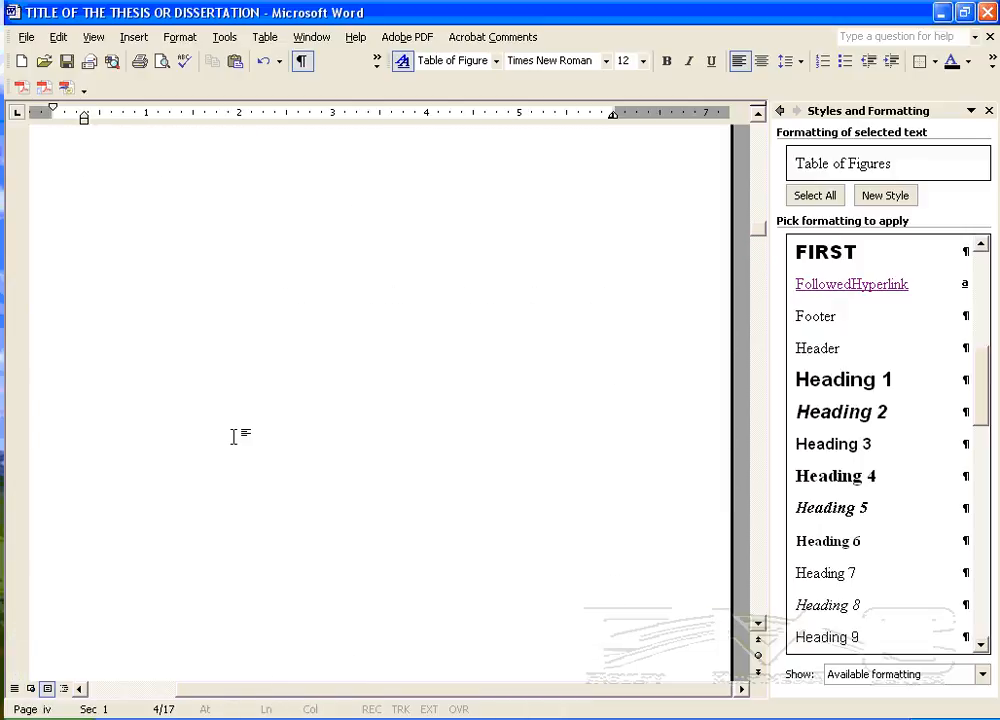
pyautogui.scroll(2, 233, 440)
pyautogui.scroll(-3, 233, 437)
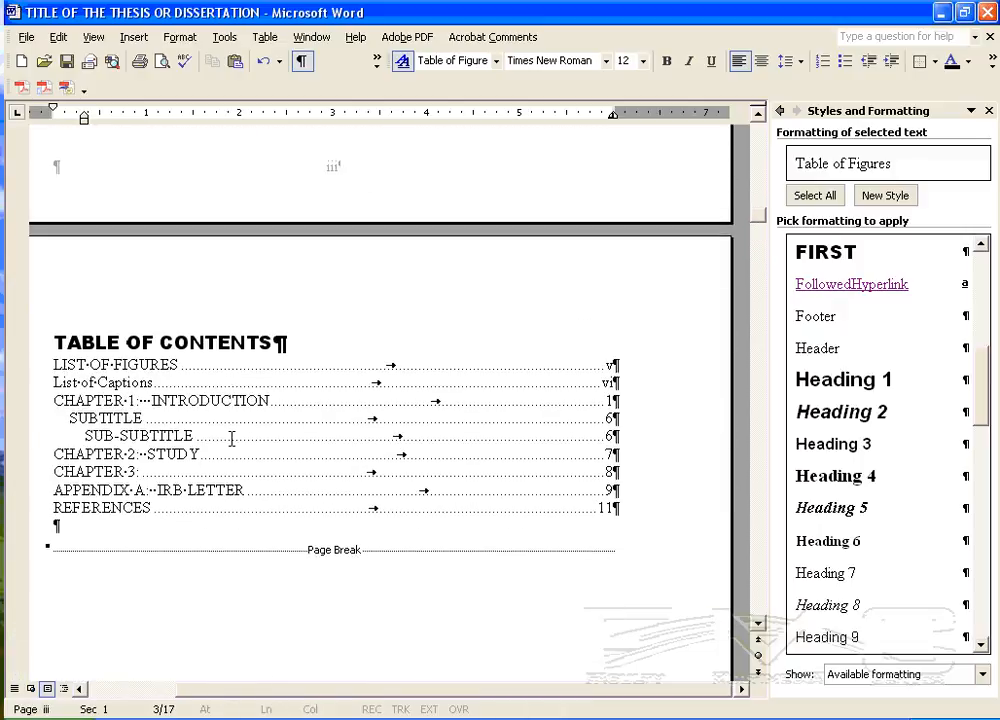
pyautogui.click(21, 88)
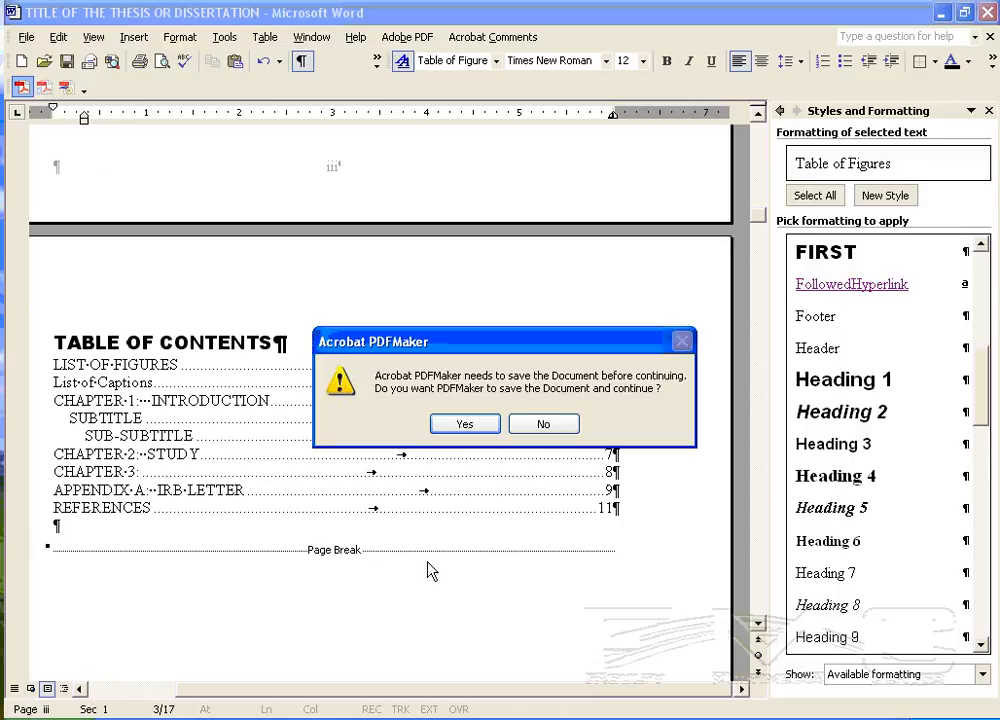
pyautogui.click(464, 424)
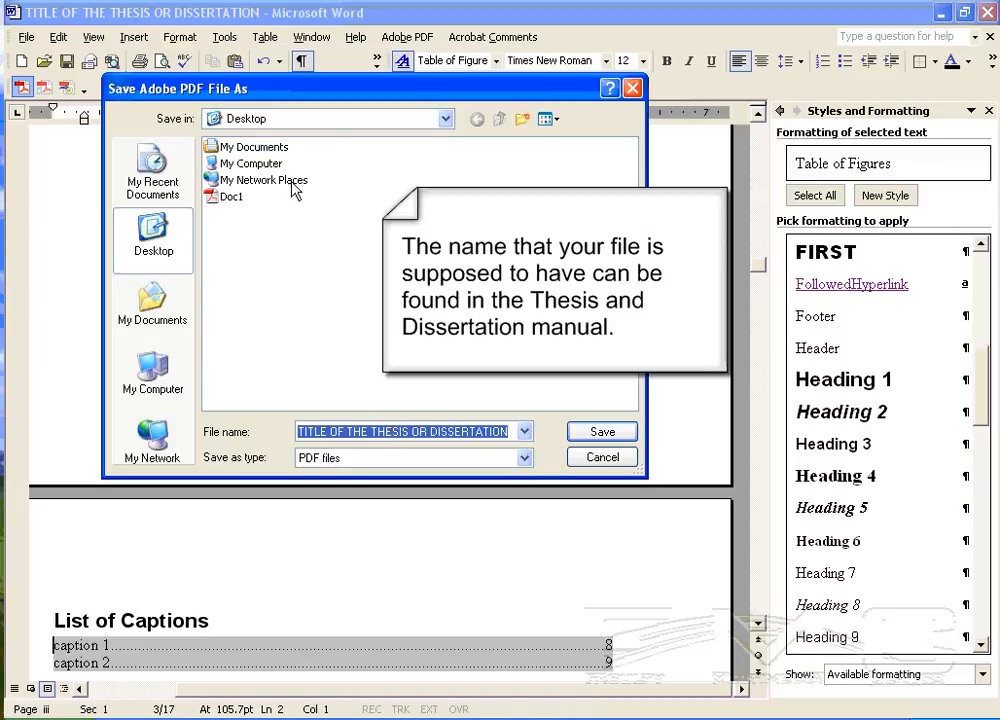
pyautogui.click(279, 232)
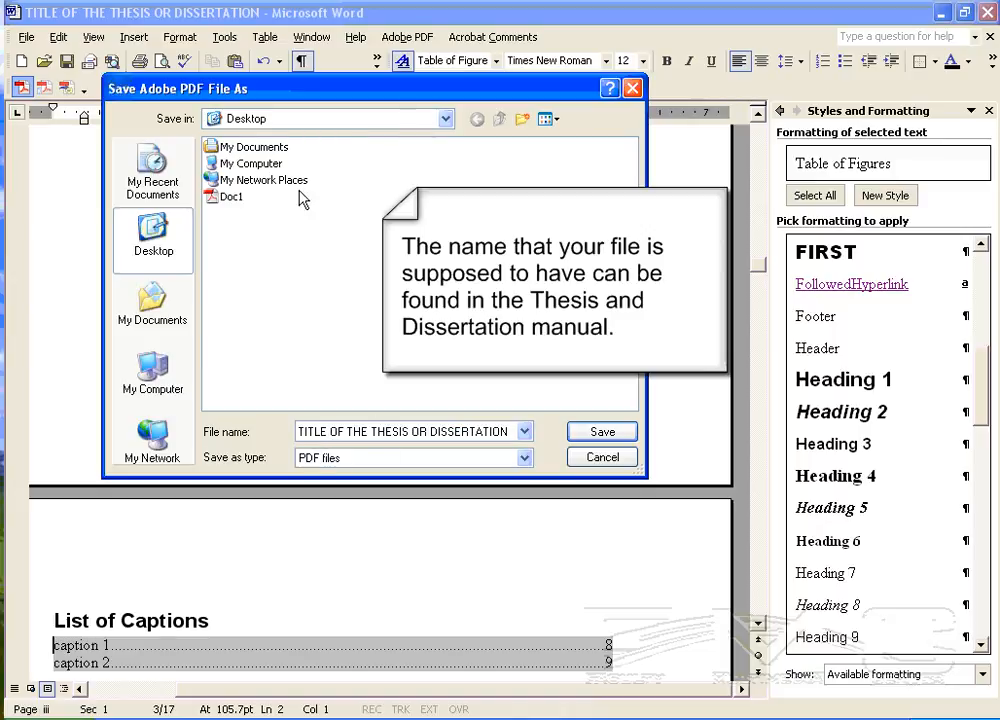
pyautogui.click(624, 431)
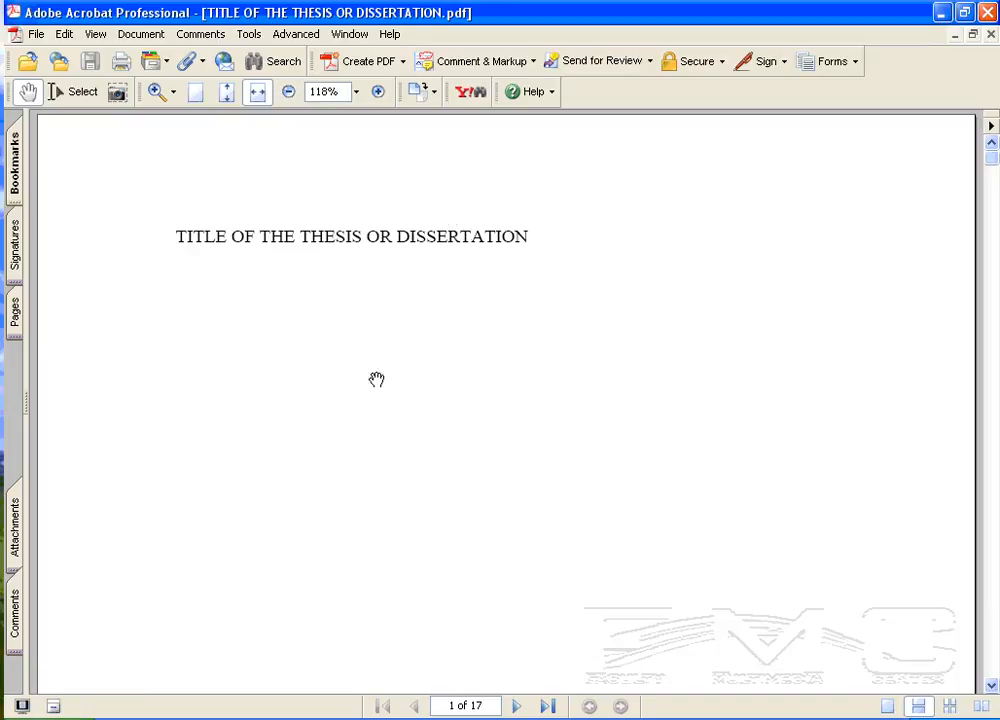
# - Look through the converted PDF down to the TABLE OF CONTENTS and display its bookmarks
pyautogui.scroll(-10, 446, 449)
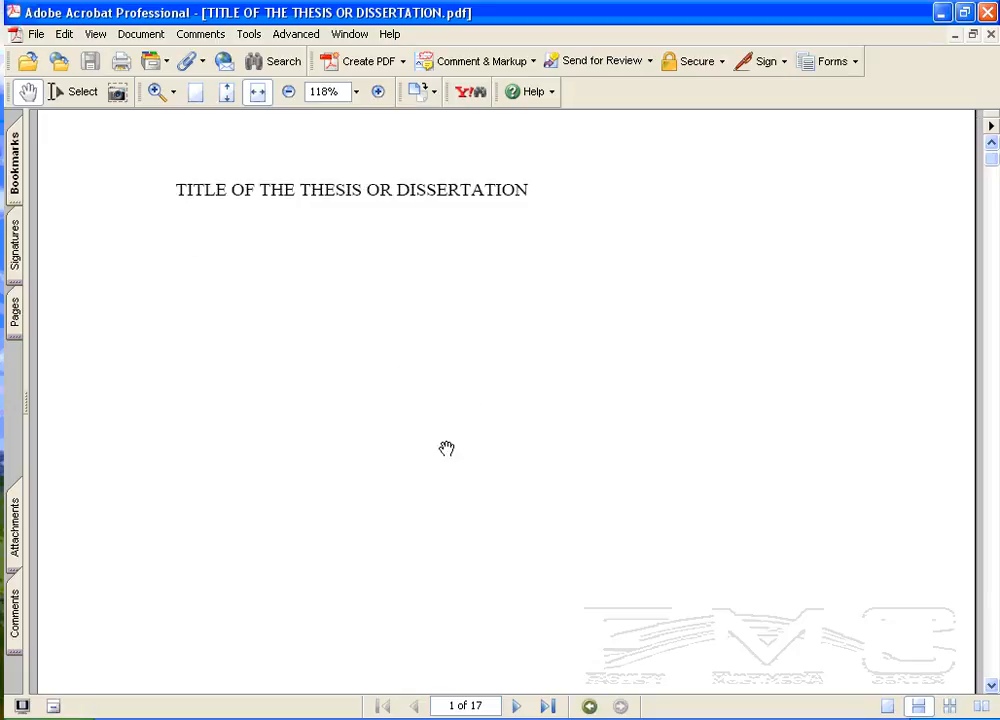
pyautogui.scroll(-10, 442, 454)
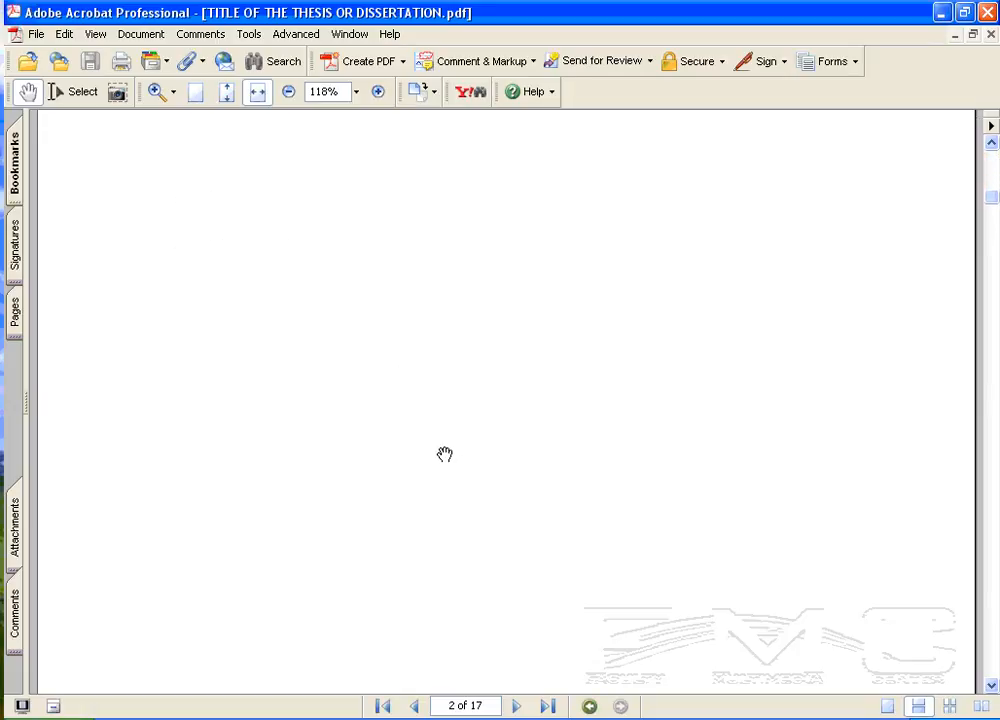
pyautogui.scroll(3, 451, 446)
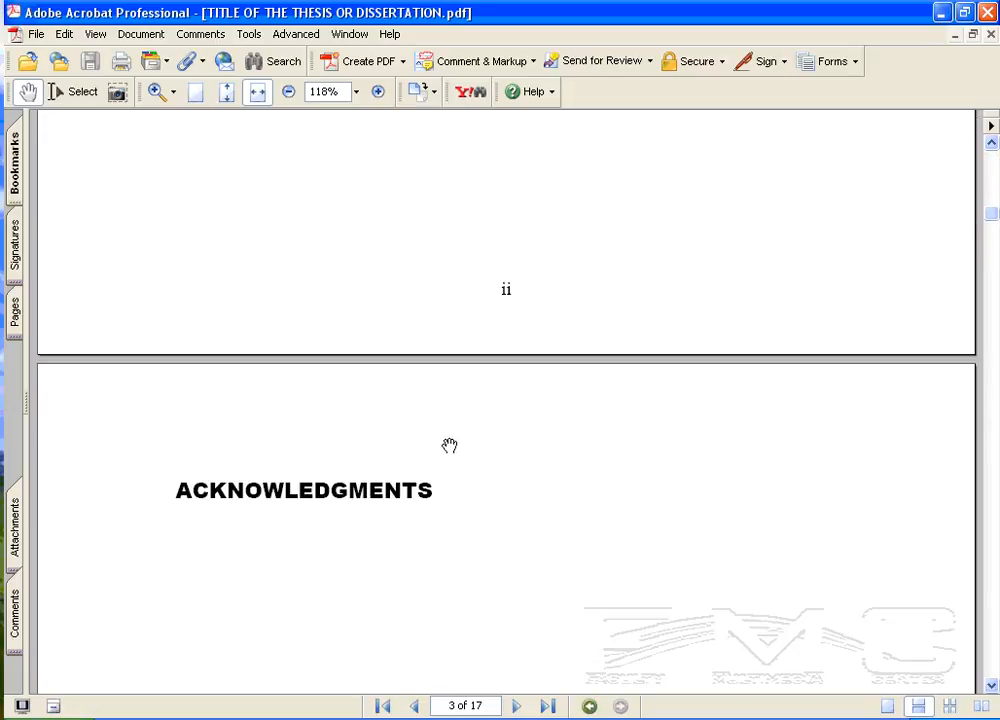
pyautogui.scroll(-2, 520, 400)
pyautogui.scroll(-15, 540, 480)
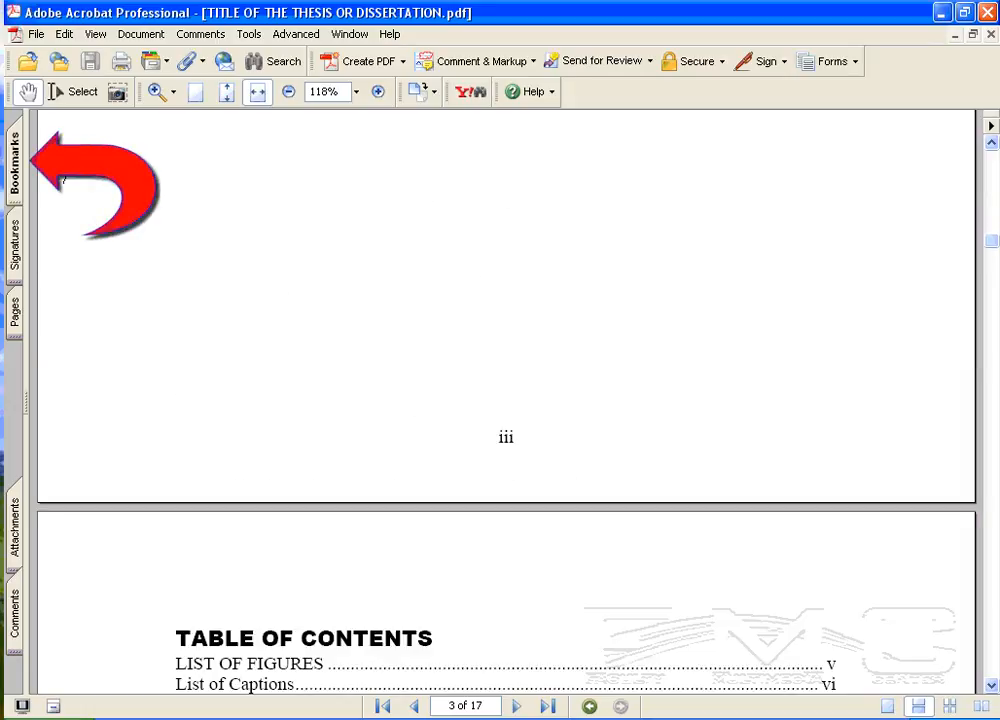
pyautogui.click(16, 150)
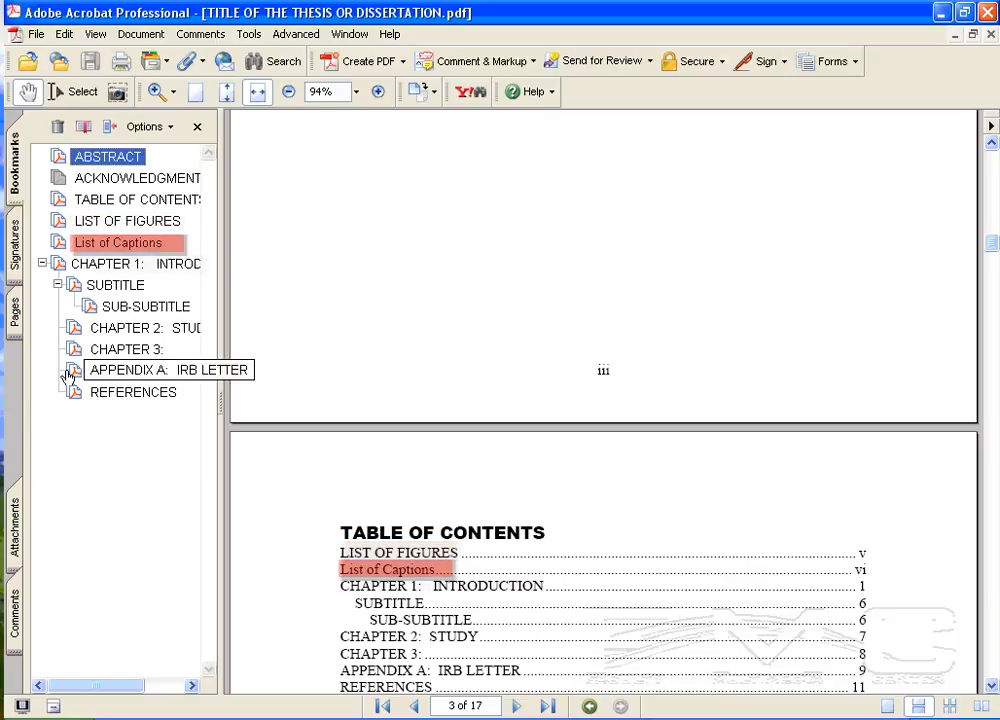
# - Rename the List of Captions bookmark as LIST OF CAPTIONS
pyautogui.click(130, 245)
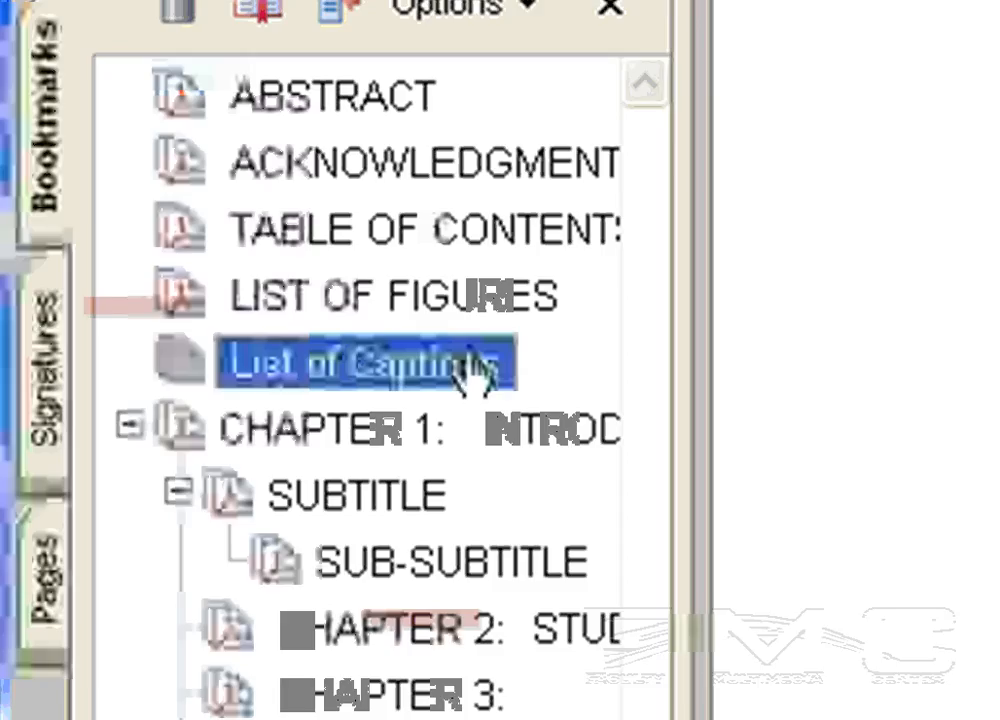
pyautogui.click(466, 365)
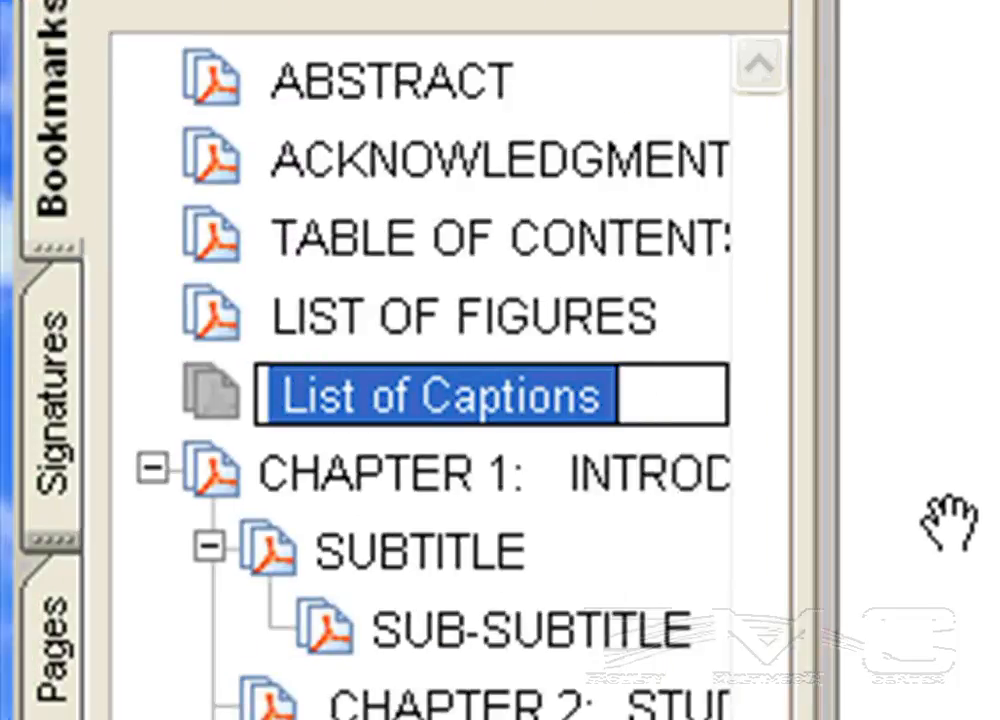
pyautogui.write('LIST')
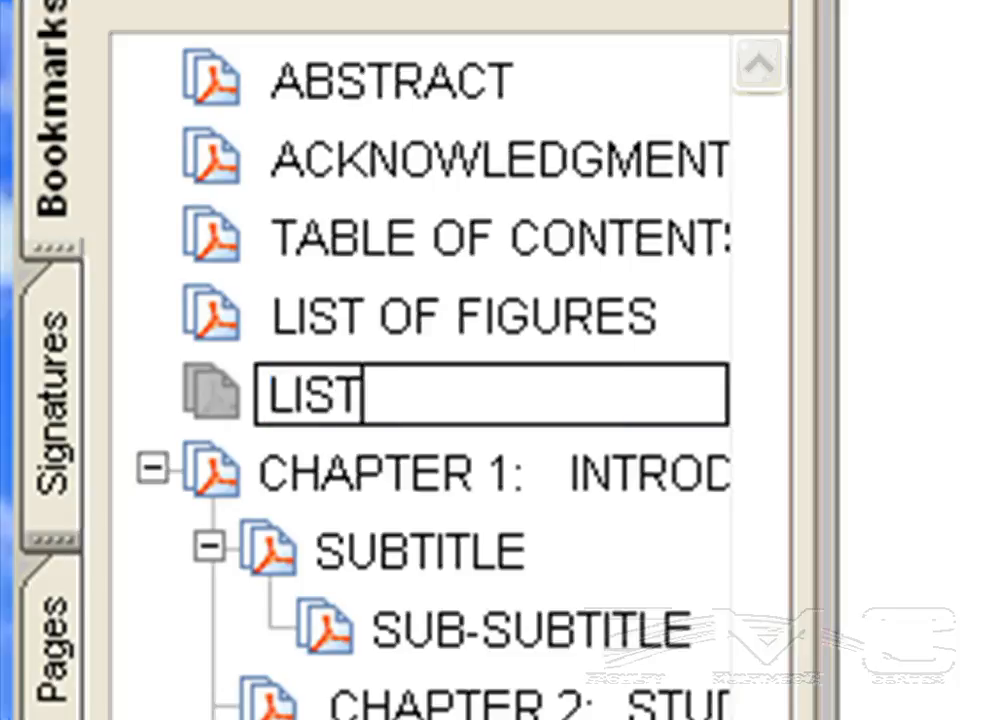
pyautogui.write(' OF CA')
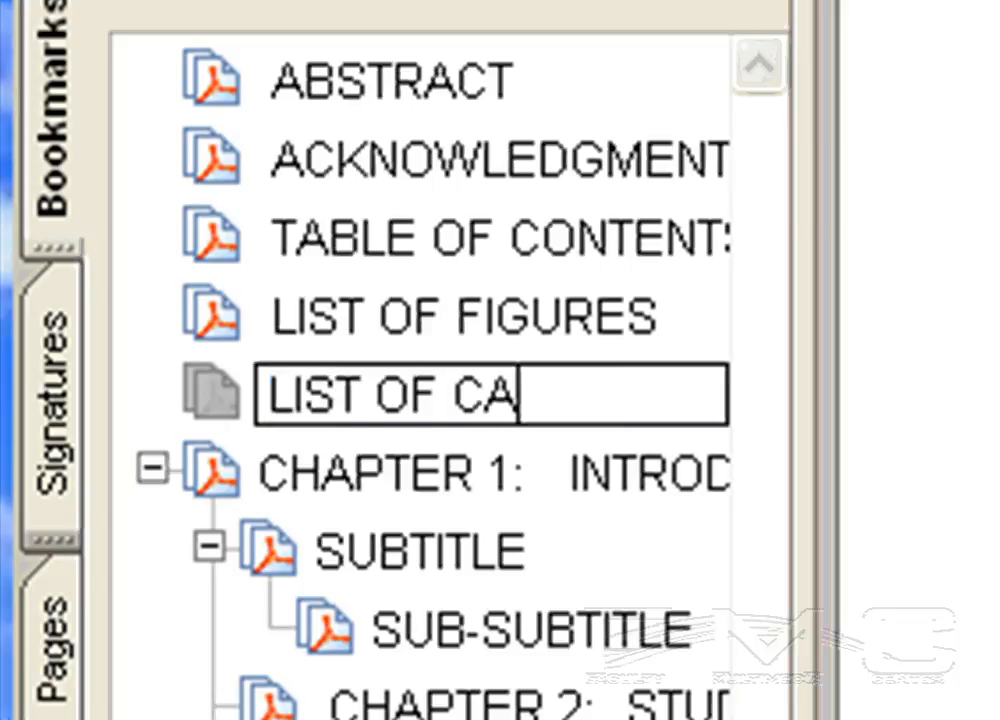
pyautogui.write('PTIONS')
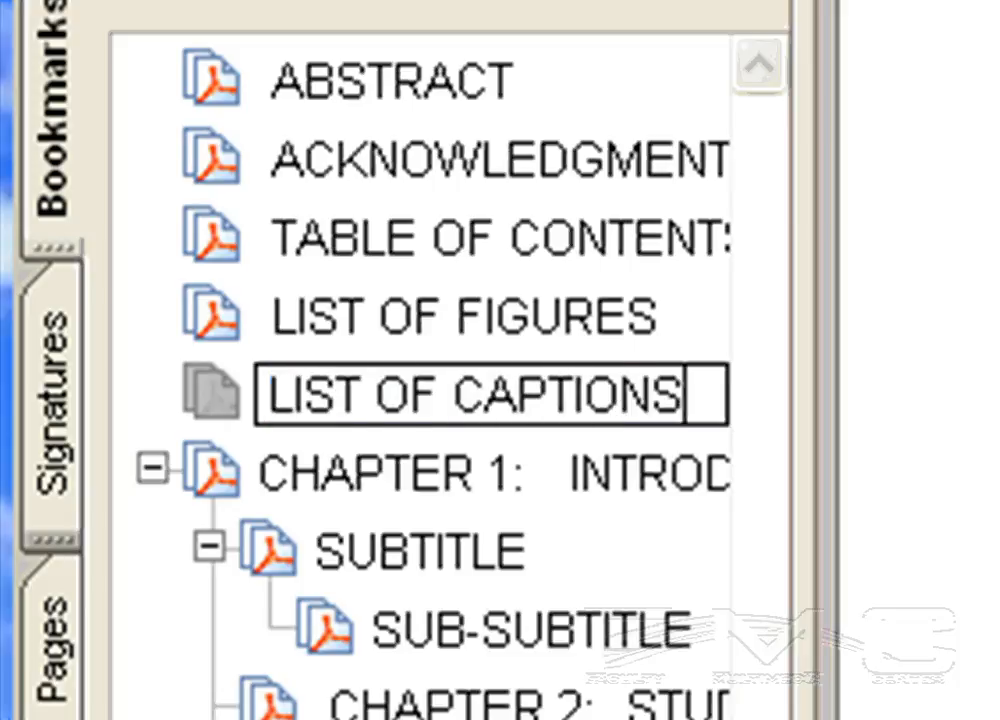
pyautogui.press('Return')
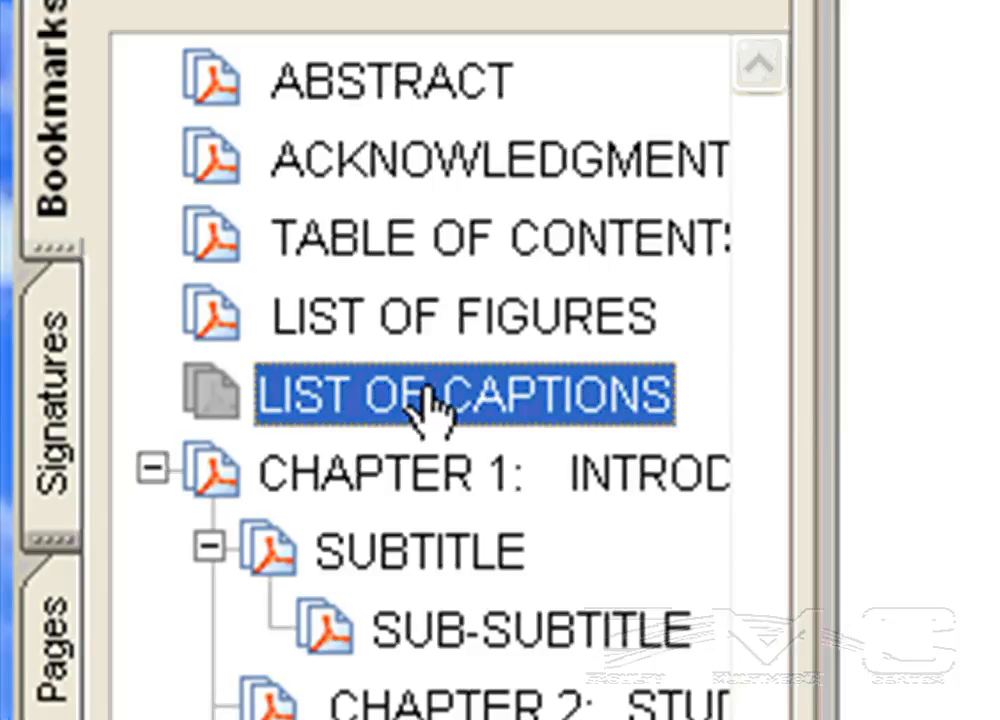
# - Set the SUBTITLE bookmark's destination to the CHAPTER 2: STUDY page, and test it after visiting the CHAPTER 1 bookmark
pyautogui.click(492, 553)
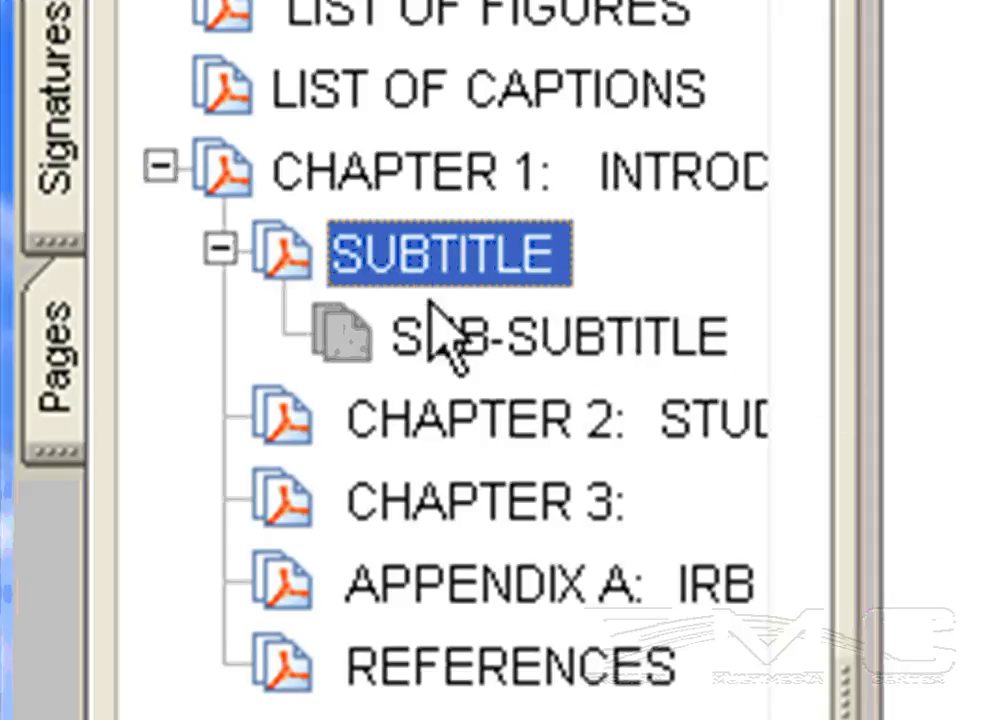
pyautogui.click(378, 258)
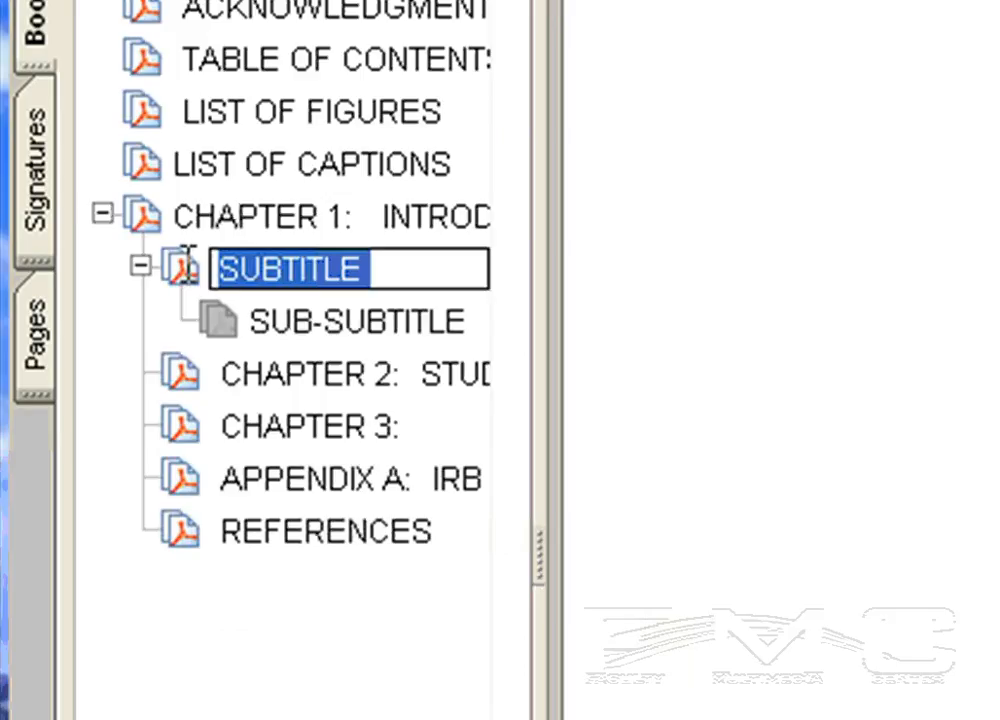
pyautogui.scroll(-15, 551, 364)
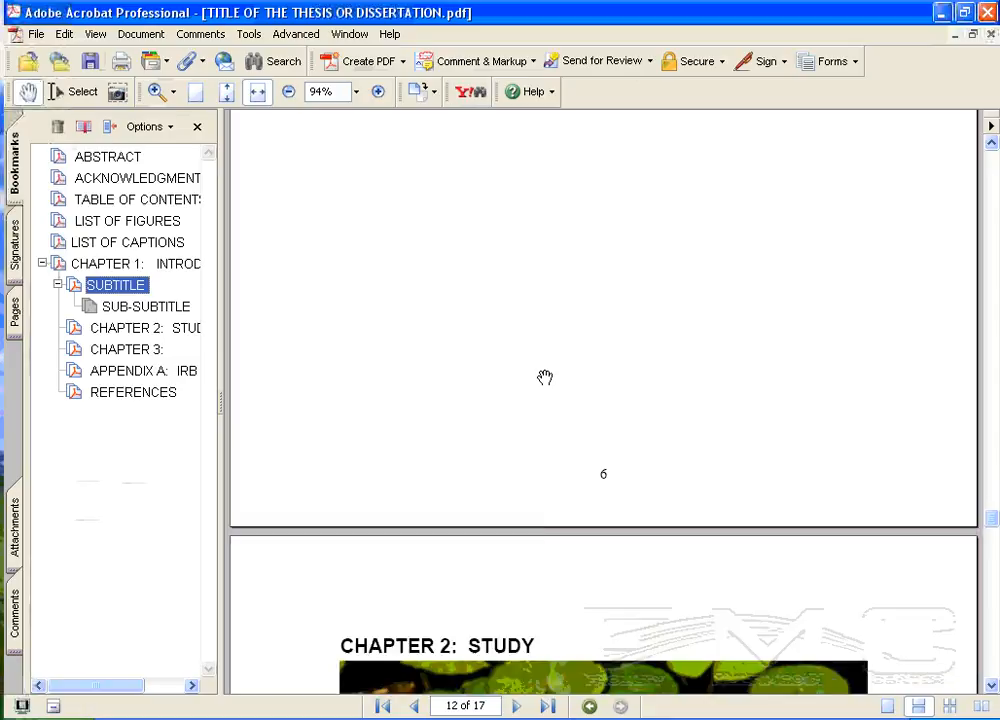
pyautogui.scroll(-2, 531, 369)
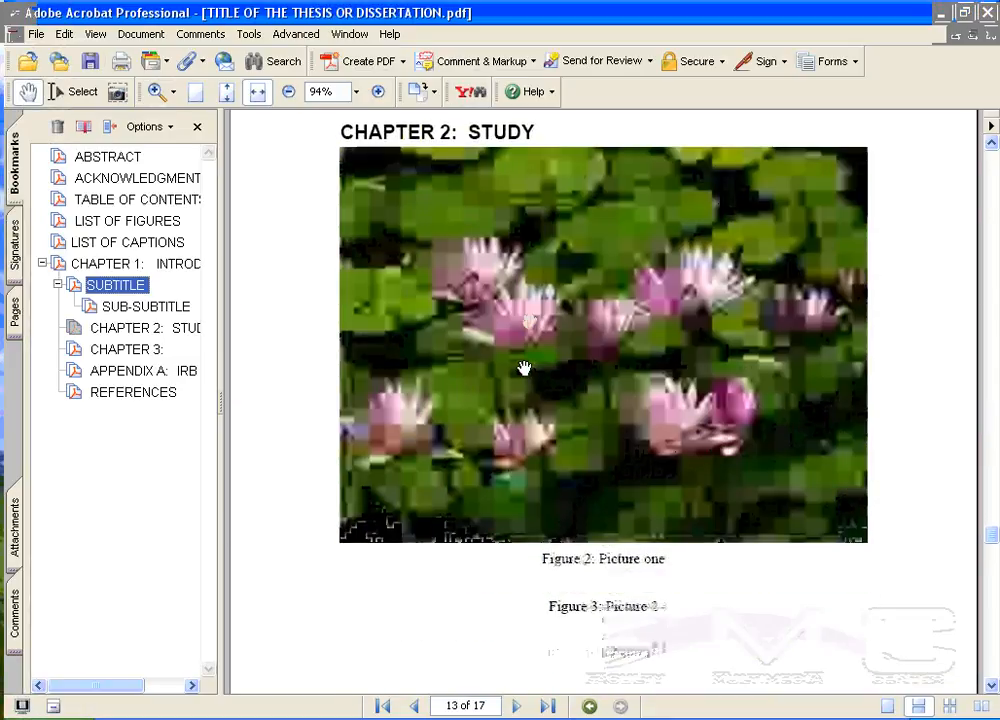
pyautogui.rightClick(98, 288)
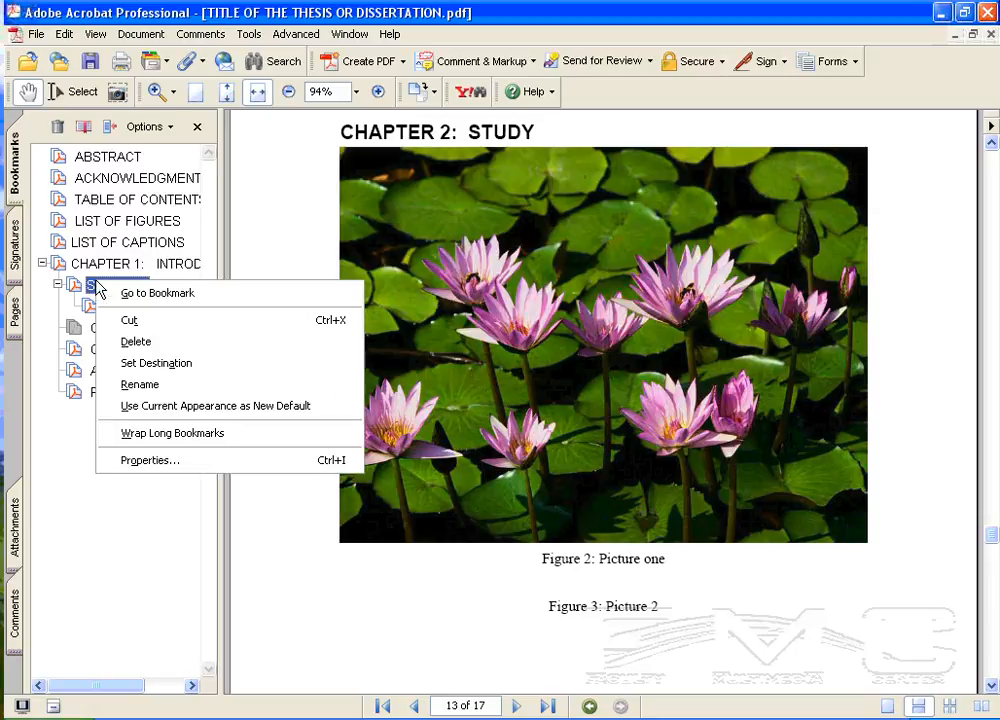
pyautogui.click(176, 364)
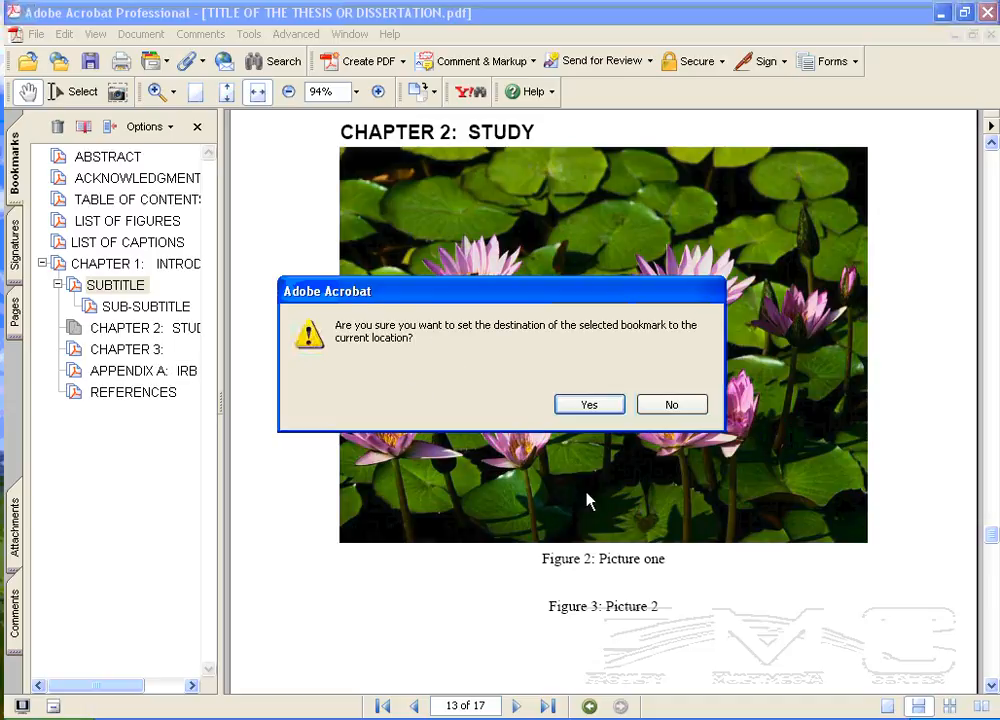
pyautogui.click(590, 405)
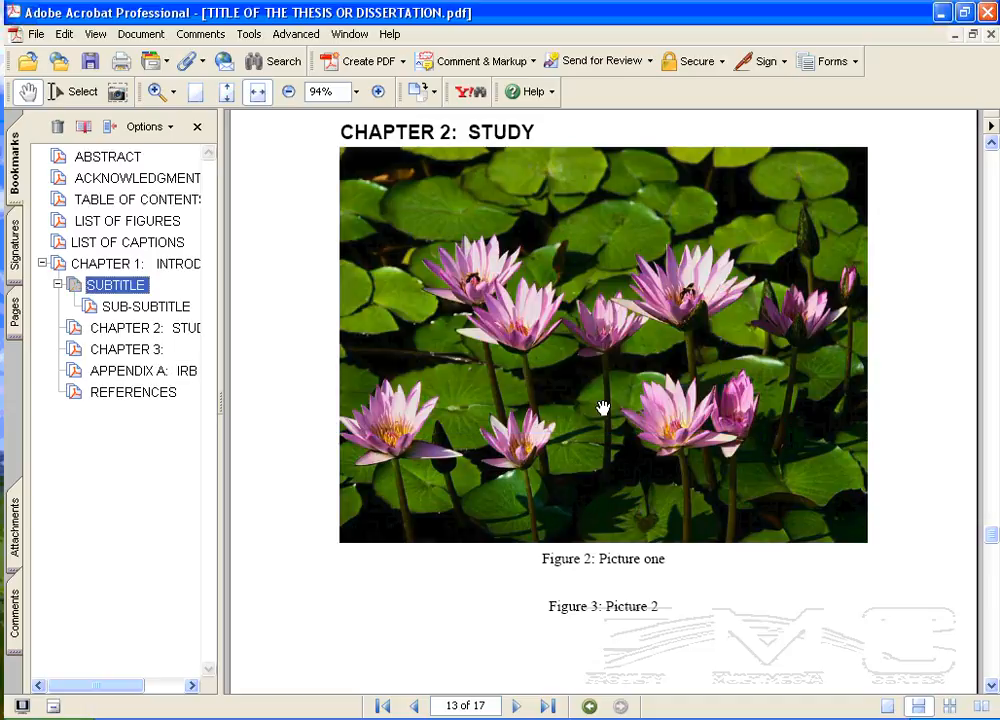
pyautogui.click(115, 266)
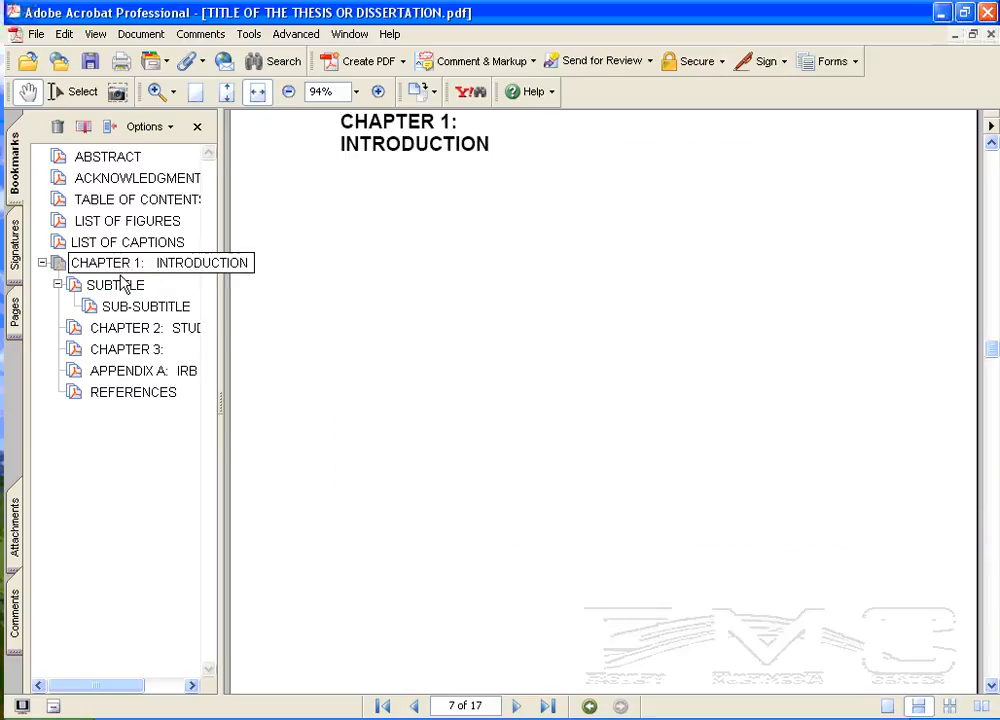
pyautogui.click(118, 285)
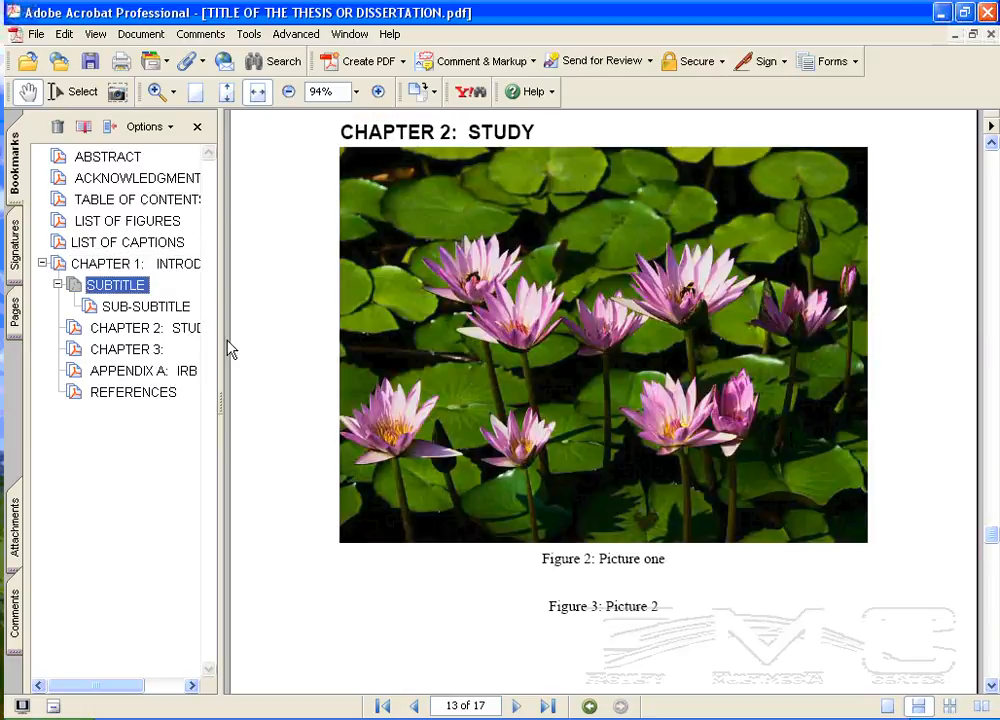
# - Set the SUBTITLE bookmark's destination to the SUBTITLE section on page 12, and test it after visiting the CHAPTER 1 bookmark
pyautogui.scroll(10, 587, 413)
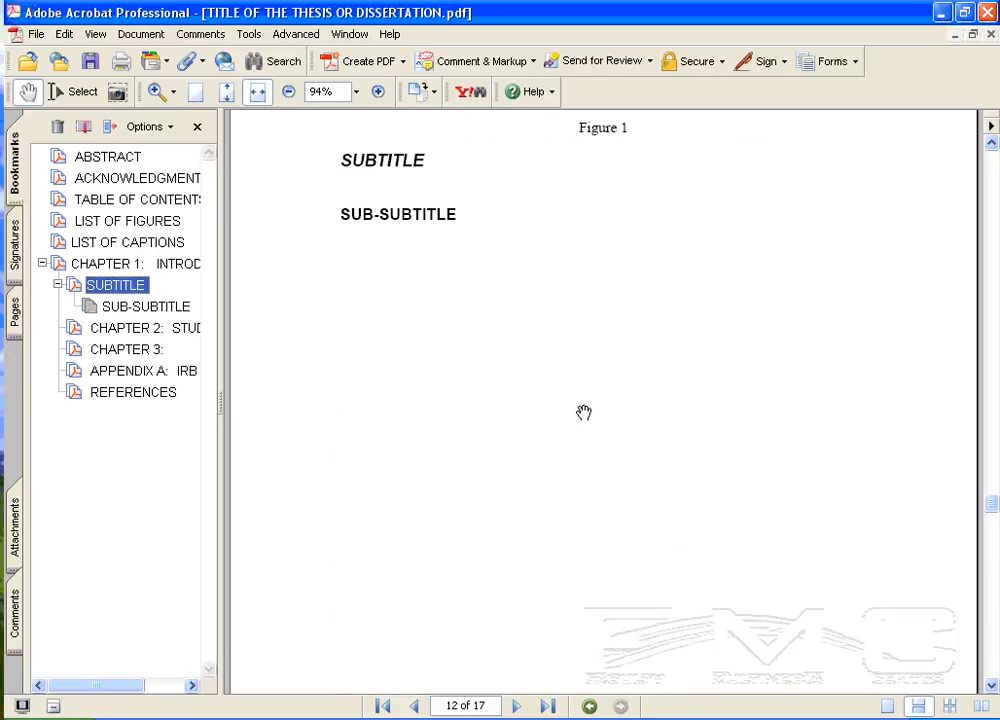
pyautogui.scroll(-1, 580, 414)
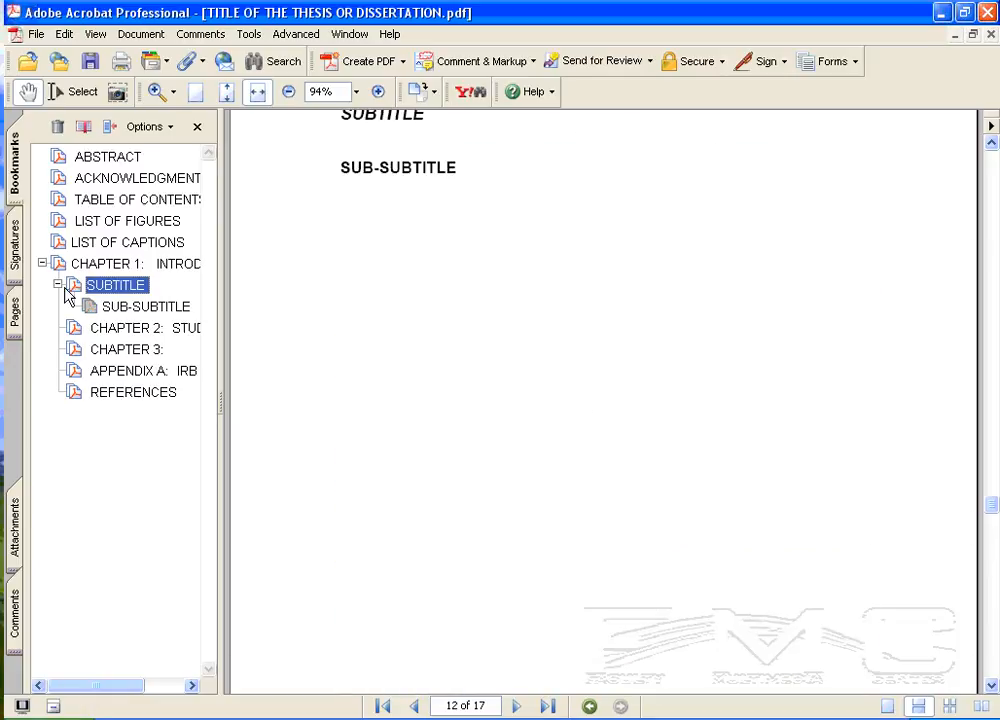
pyautogui.rightClick(104, 291)
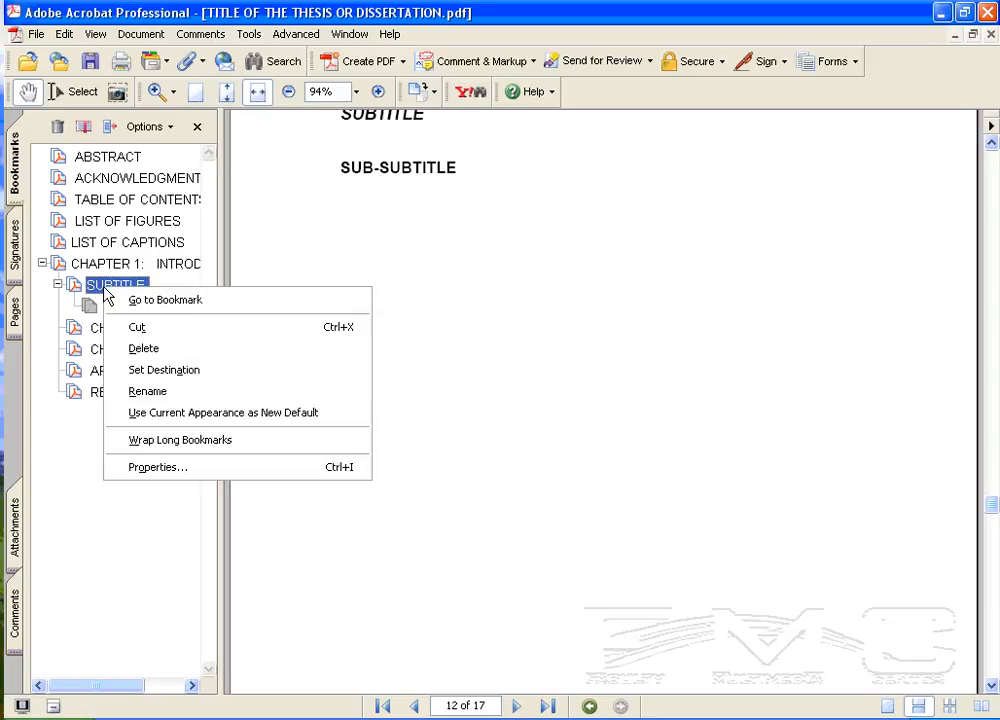
pyautogui.click(209, 368)
pyautogui.click(588, 405)
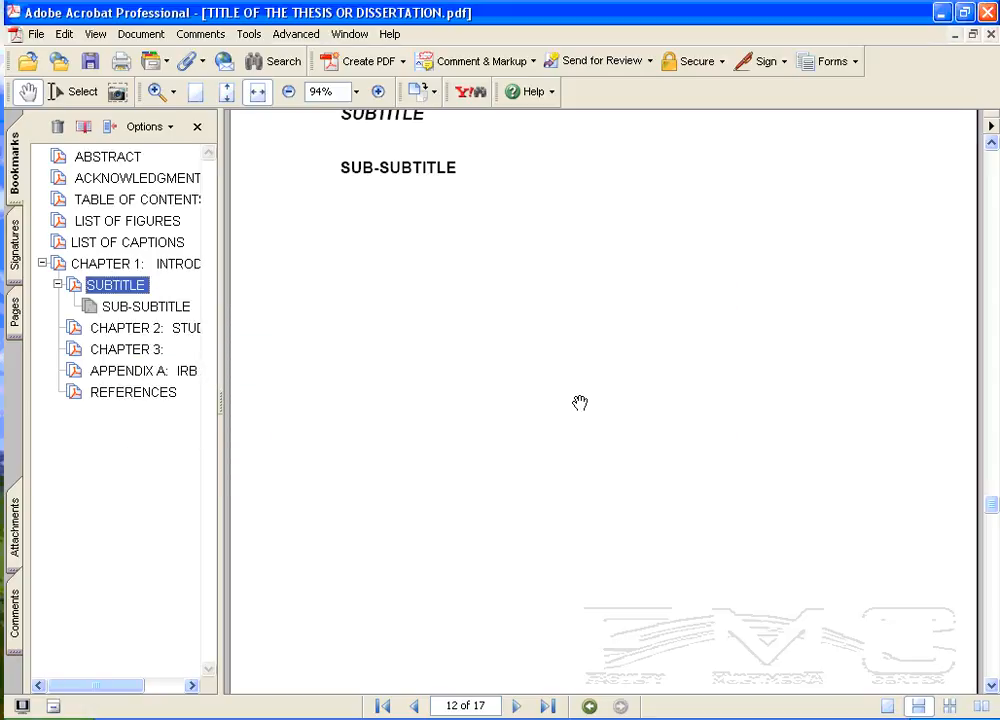
pyautogui.click(140, 263)
pyautogui.click(115, 285)
# - Test the CHAPTER 2: STUDY and APPENDIX A: IRB LETTER links in the TABLE OF CONTENTS, returning through its bookmark
pyautogui.click(90, 200)
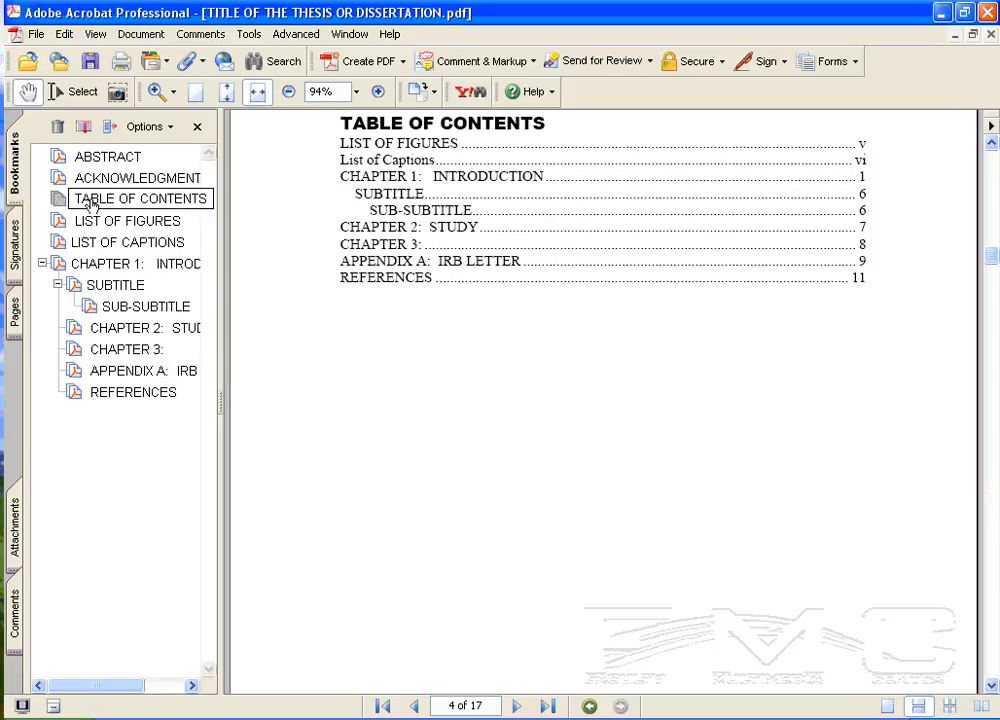
pyautogui.click(397, 231)
pyautogui.click(66, 199)
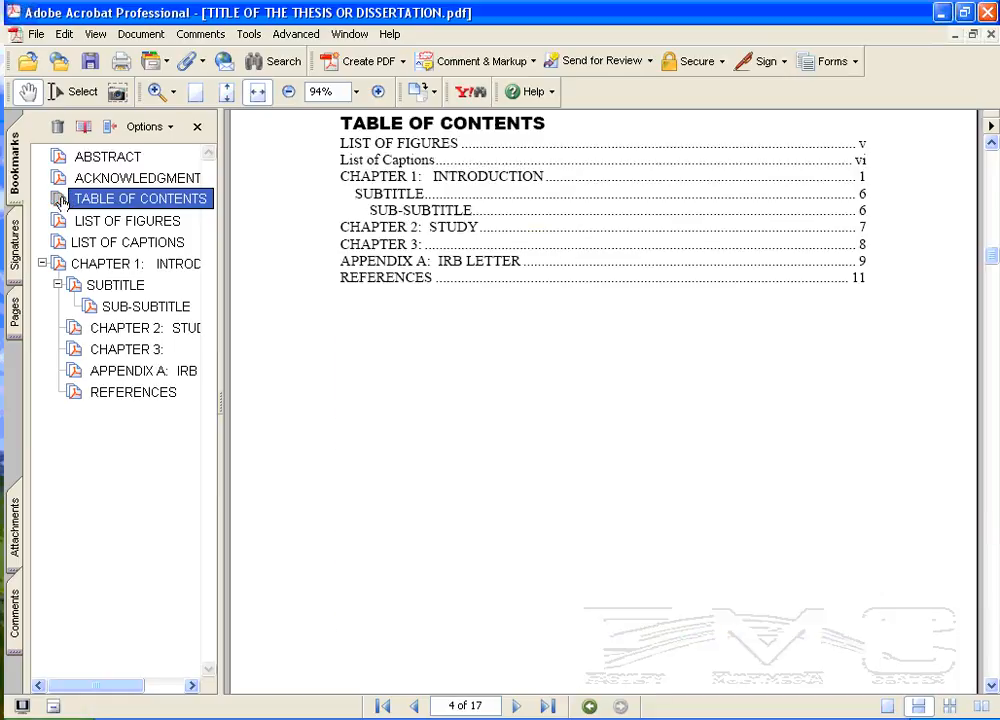
pyautogui.click(388, 263)
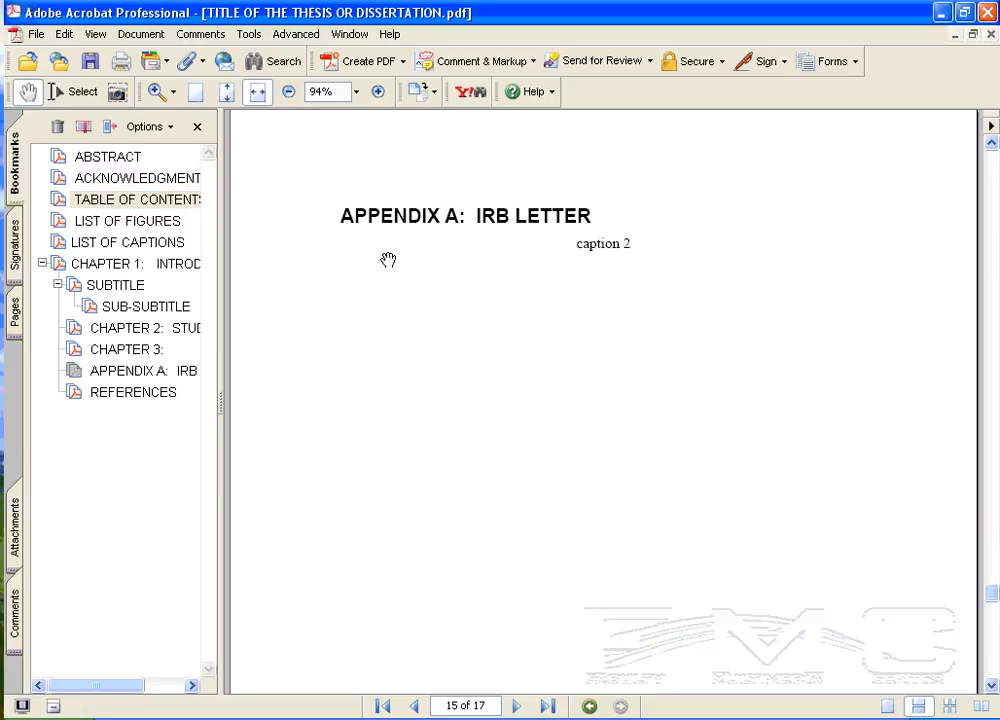
# - Test the caption 2 link in the List of Captions and go to the LIST OF FIGURES
pyautogui.click(58, 224)
pyautogui.click(62, 246)
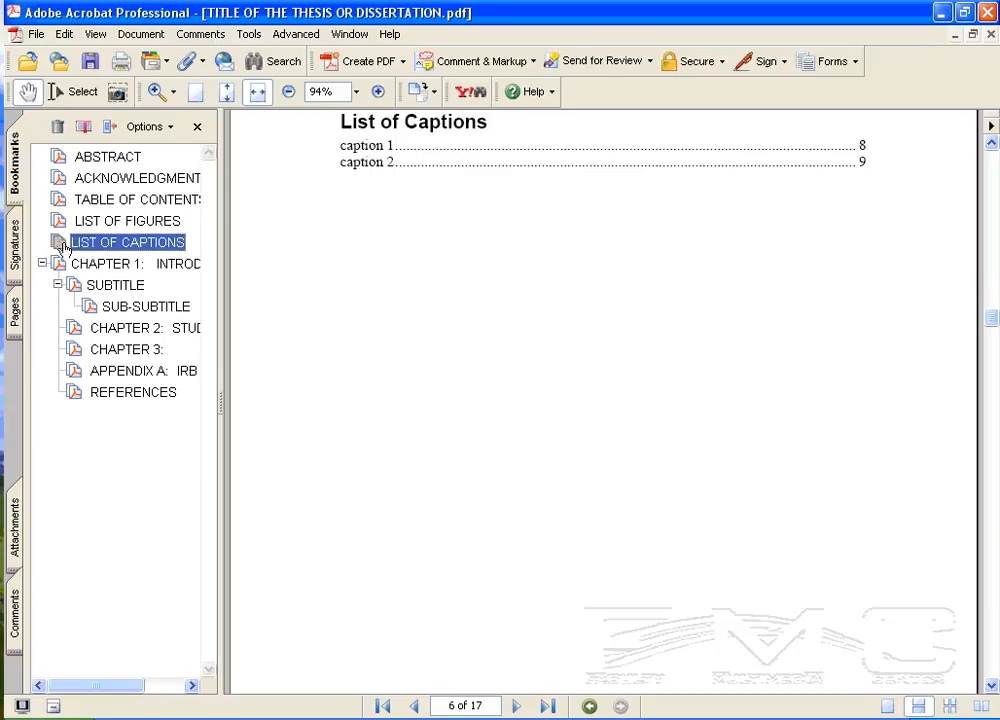
pyautogui.click(380, 166)
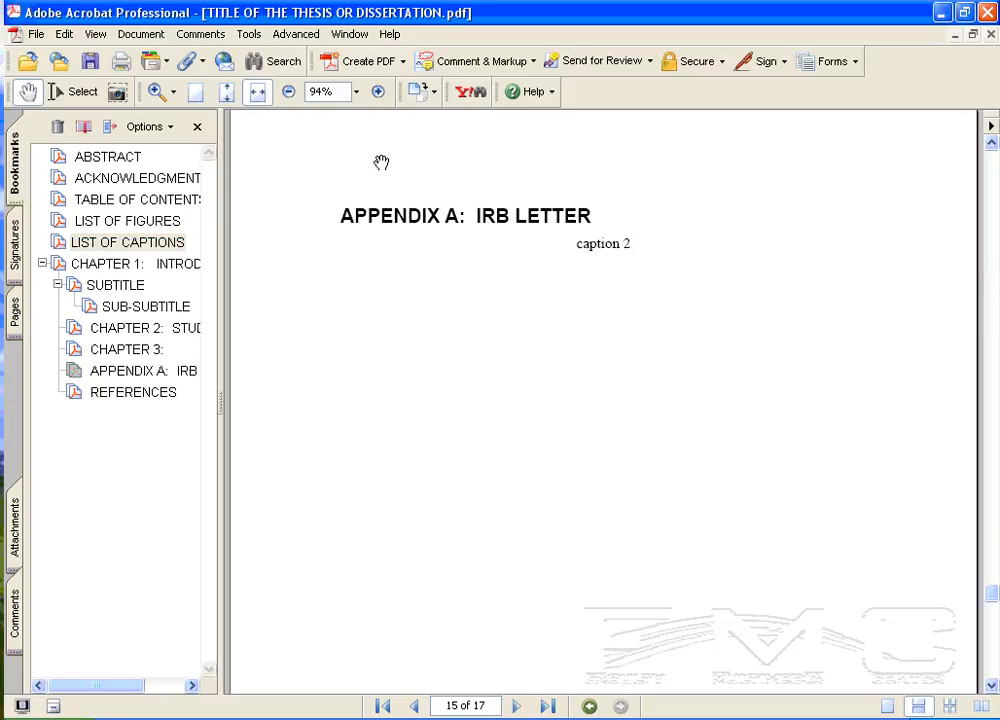
pyautogui.click(58, 226)
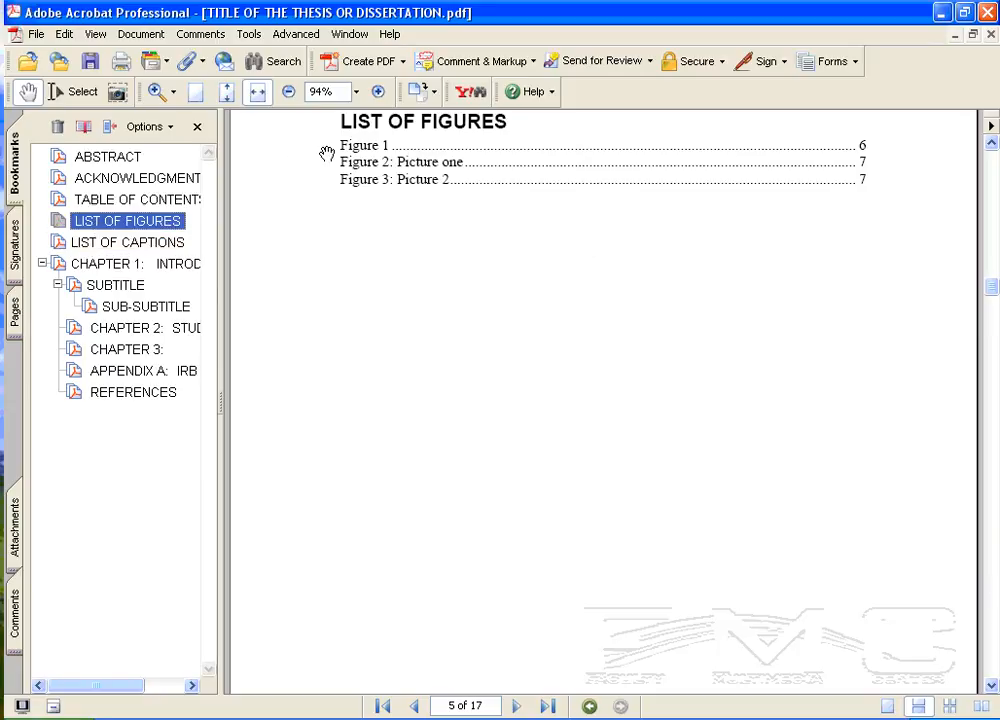